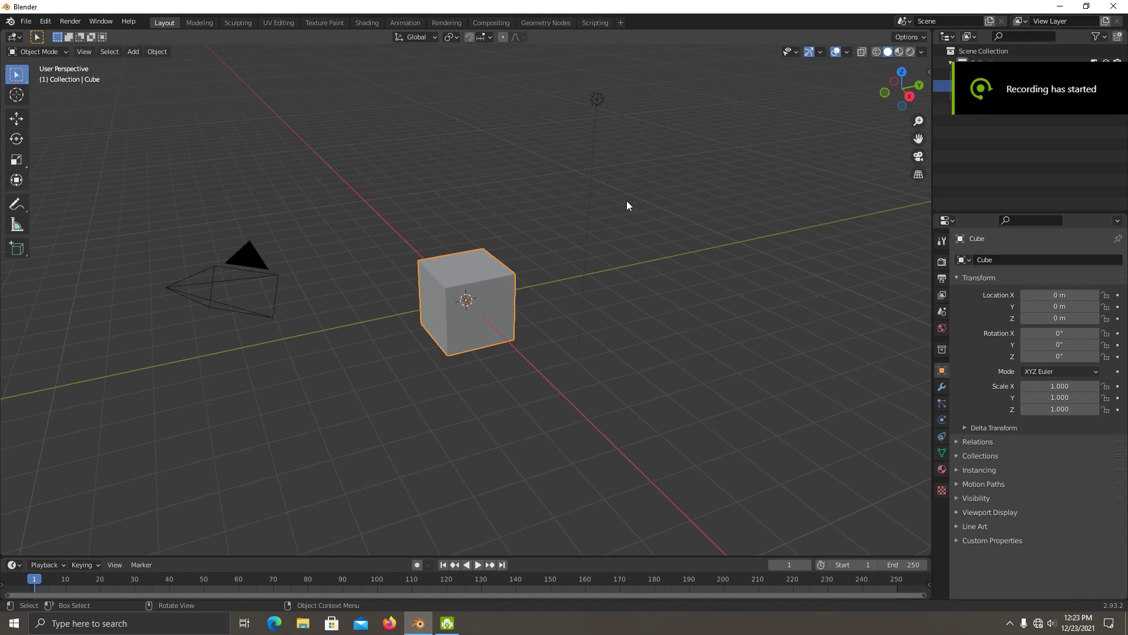
# - Show the default cube in Front Orthographic view (Numpad 1), zoomed in to fill the viewport
pyautogui.moveTo(636, 234)
pyautogui.mouseDown(button='middle')
pyautogui.moveTo(615, 234)
pyautogui.moveTo(617, 265)
pyautogui.moveTo(648, 244)
pyautogui.moveTo(578, 277)
pyautogui.mouseUp(button='middle')
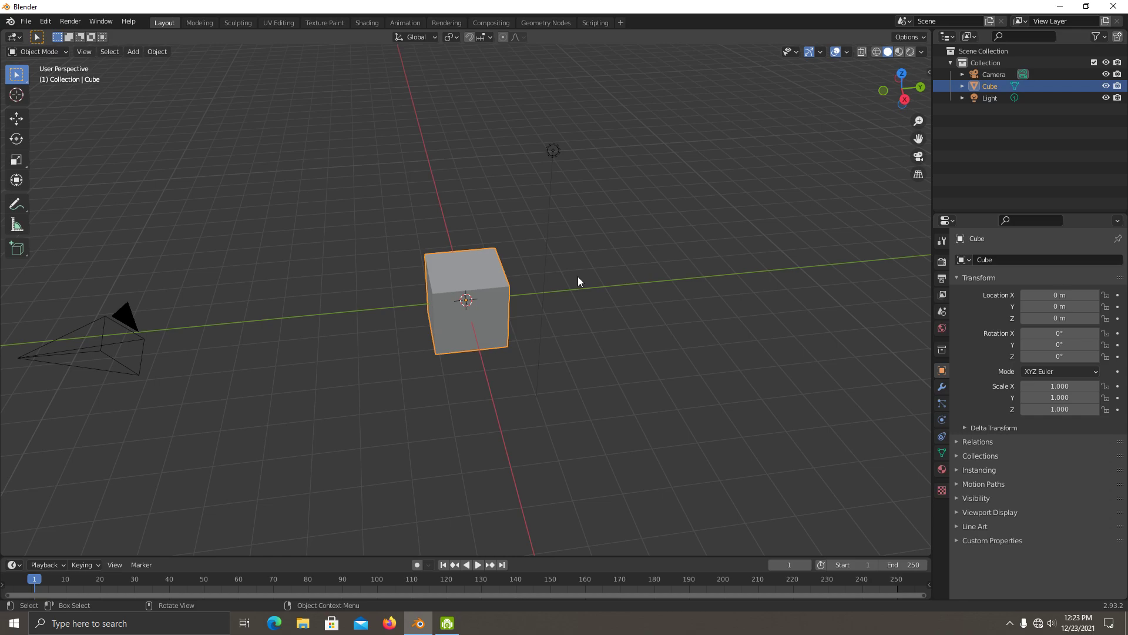
pyautogui.press('KP_1')
pyautogui.scroll(6, 577, 276)
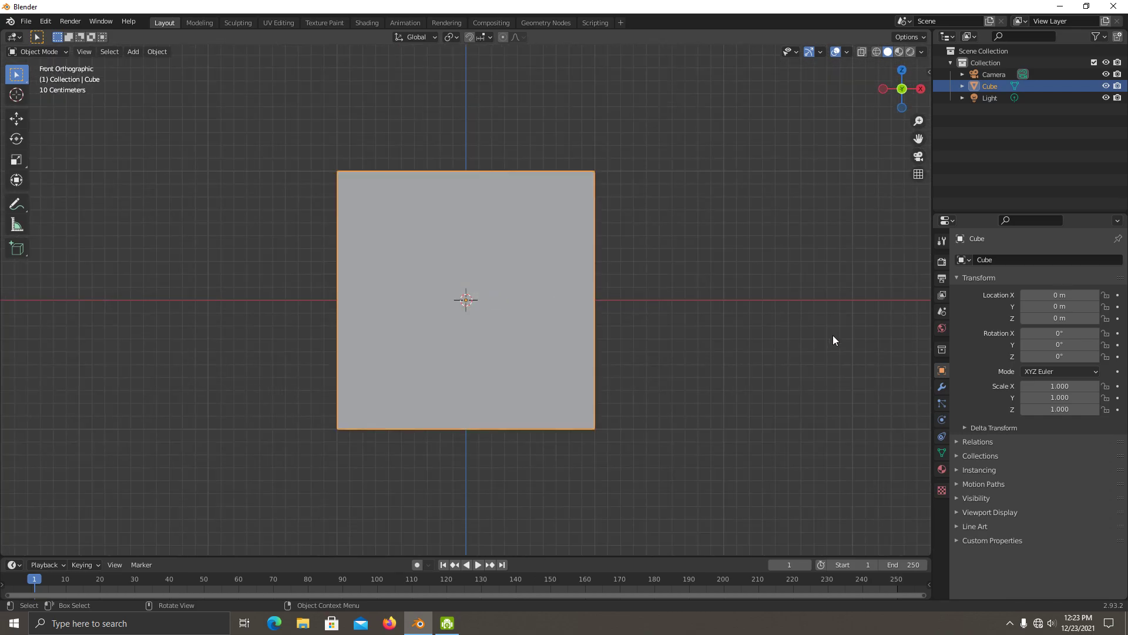
# - Add an X-axis Mirror modifier (merge 0.001 m) to the cube and switch to Wireframe shading
pyautogui.click(942, 387)
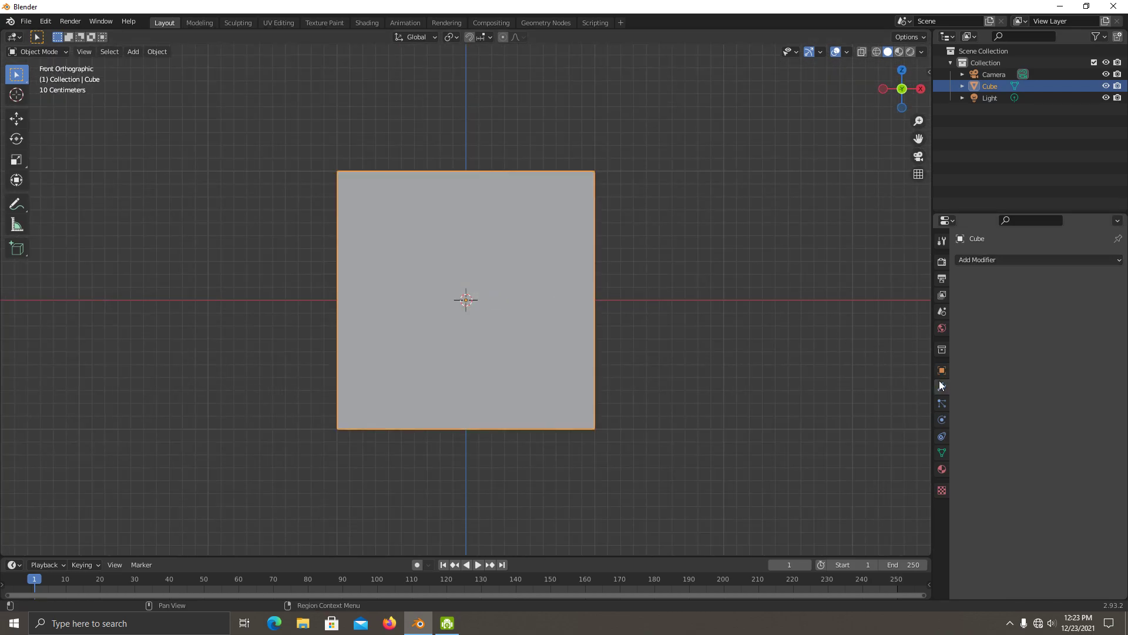
pyautogui.click(1007, 259)
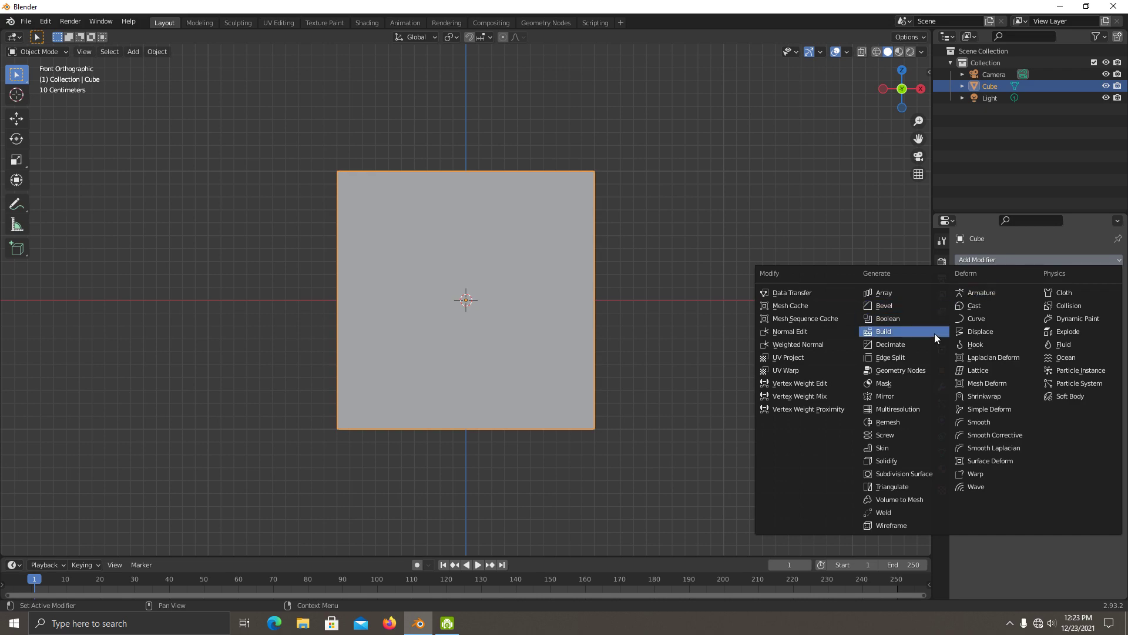
pyautogui.click(932, 395)
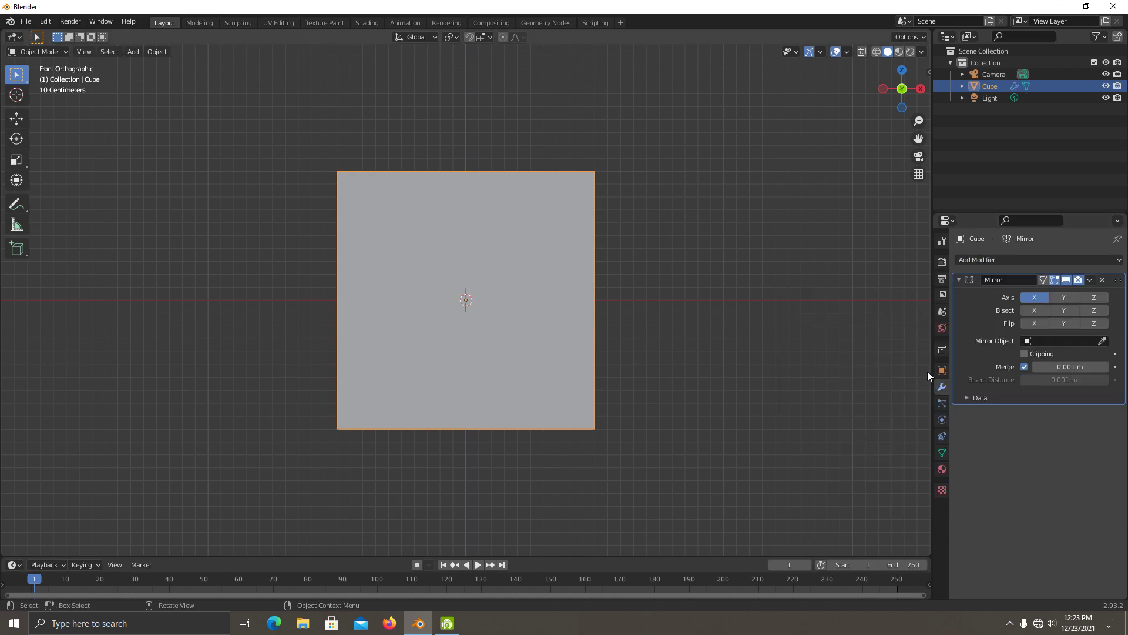
pyautogui.moveTo(726, 126)
pyautogui.mouseDown(button='middle')
pyautogui.moveTo(580, 235)
pyautogui.moveTo(403, 198)
pyautogui.moveTo(696, 181)
pyautogui.moveTo(577, 231)
pyautogui.moveTo(448, 250)
pyautogui.moveTo(211, 192)
pyautogui.moveTo(469, 227)
pyautogui.moveTo(769, 219)
pyautogui.mouseUp(button='middle')
pyautogui.click(877, 51)
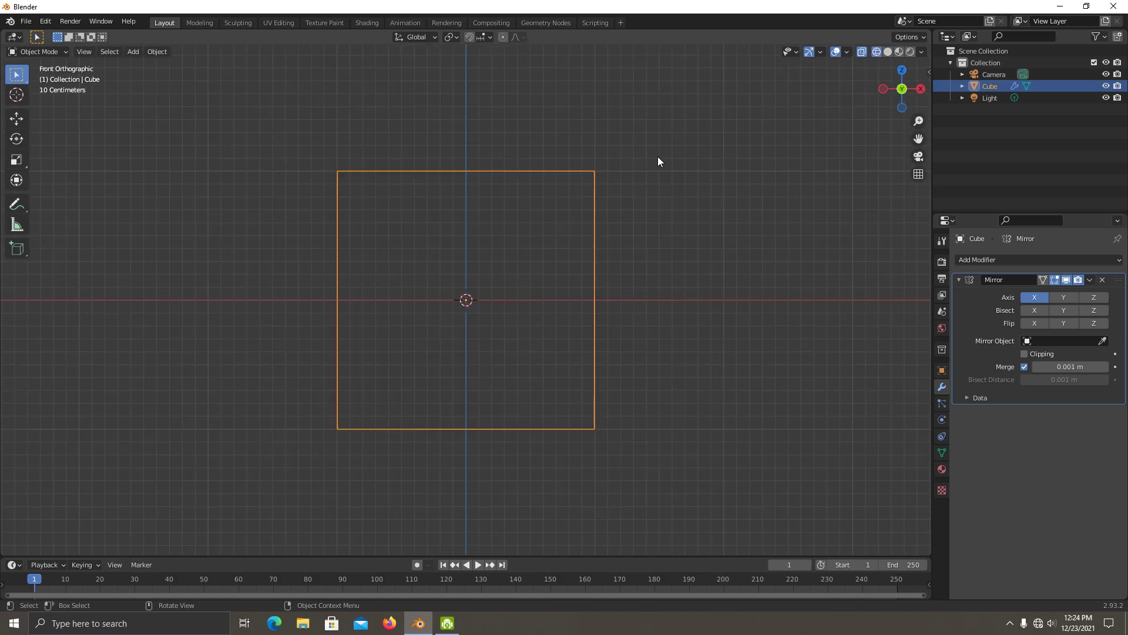
# - In Edit Mode, box-select the cube's right side and delete its faces
pyautogui.press('Tab')
pyautogui.moveTo(537, 142); pyautogui.dragTo(712, 517)
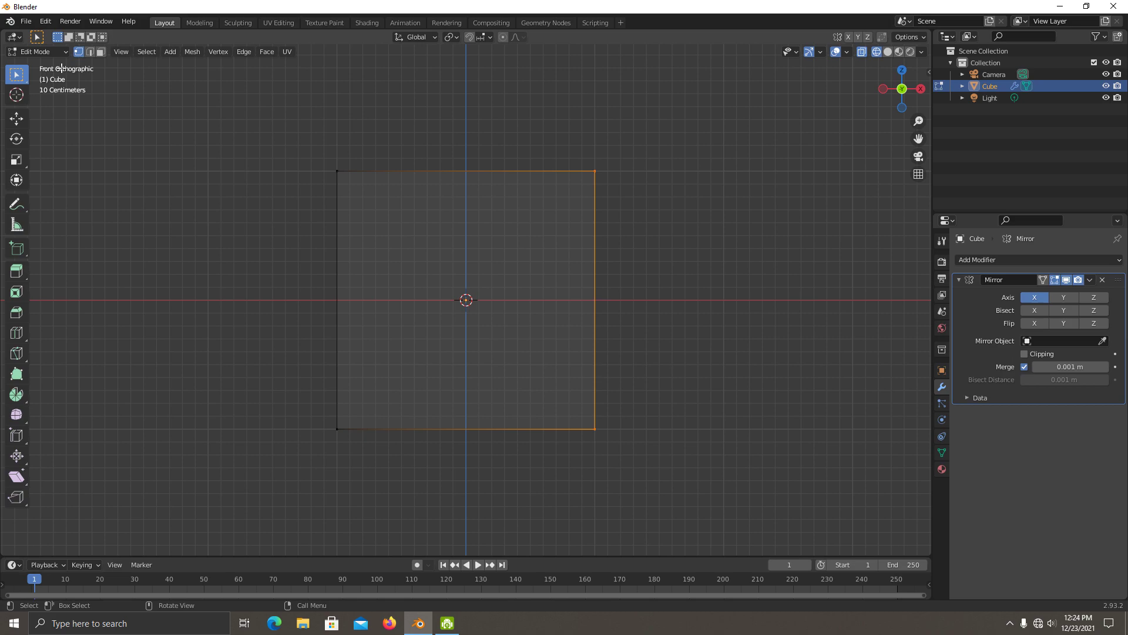
pyautogui.click(93, 53)
pyautogui.press('x')
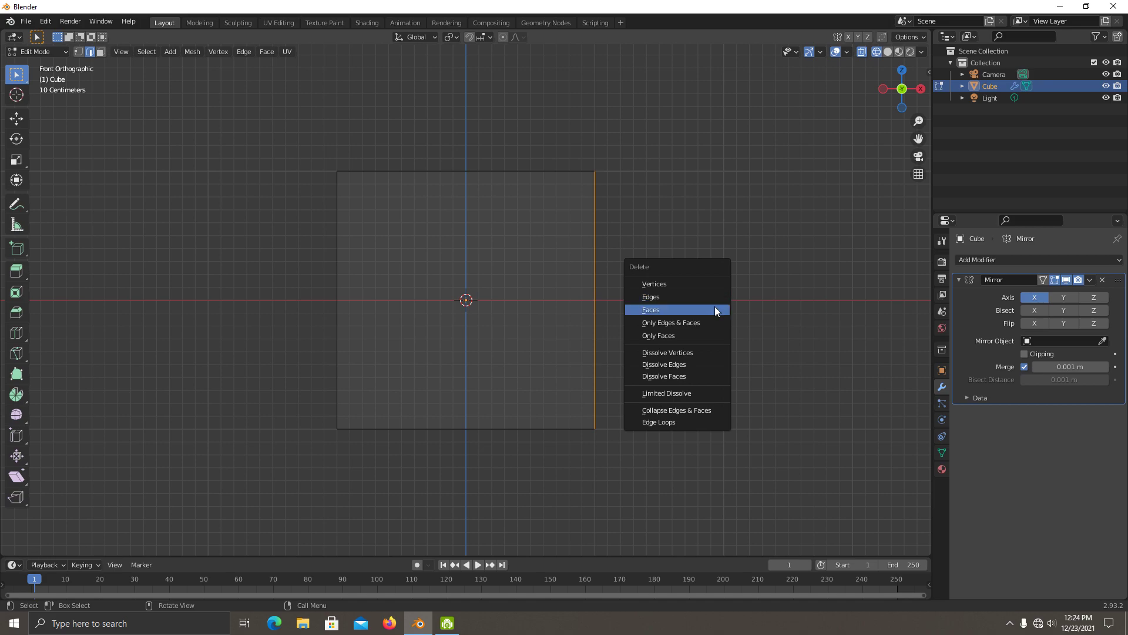
pyautogui.click(715, 307)
# - Move the remaining right edge left past the centre, then return to Solid shading
pyautogui.moveTo(604, 125); pyautogui.dragTo(513, 526)
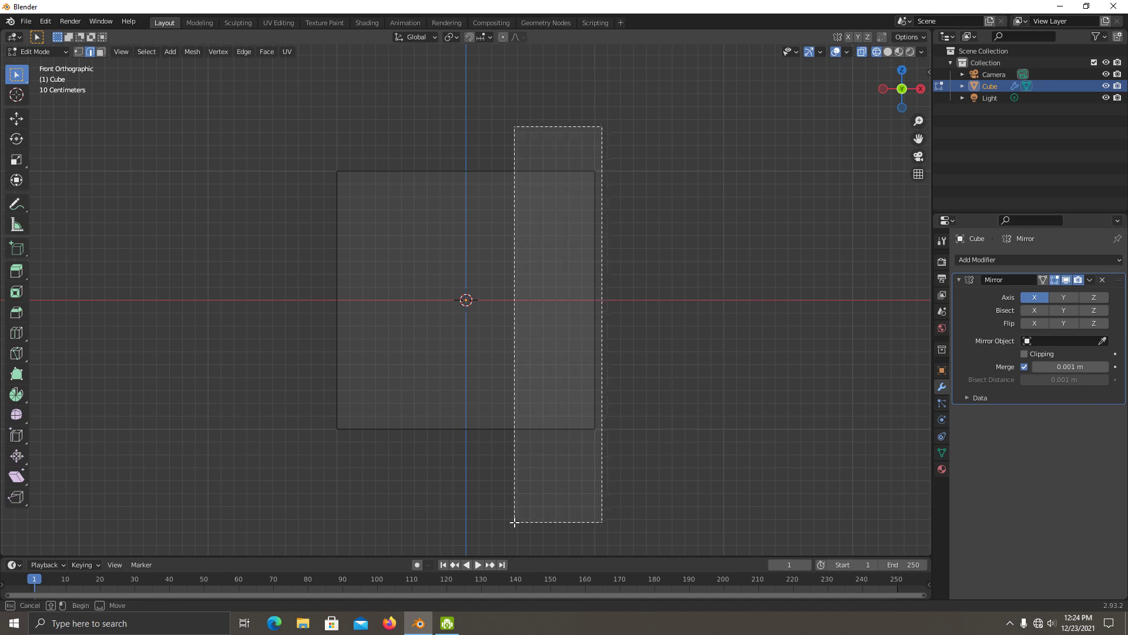
pyautogui.click(16, 118)
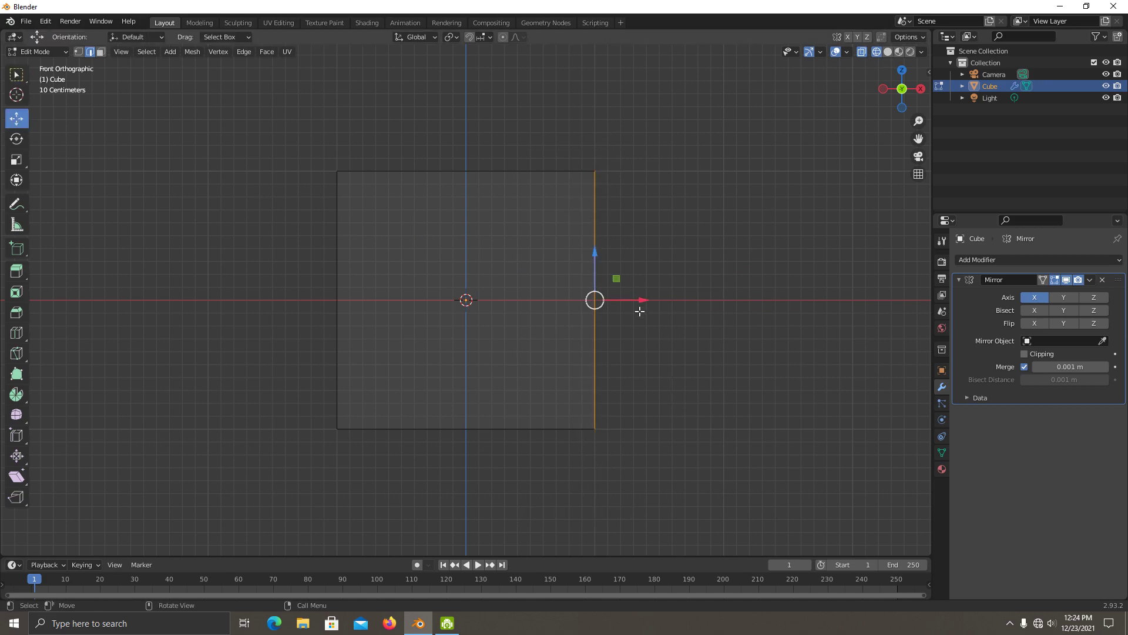
pyautogui.moveTo(639, 305); pyautogui.dragTo(452, 305)
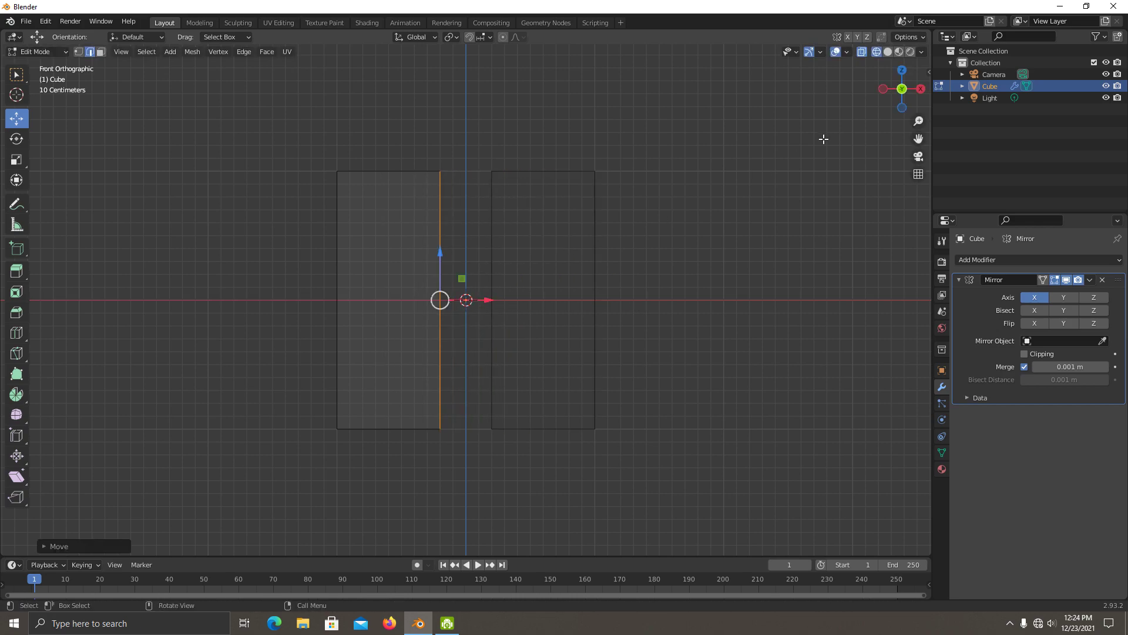
pyautogui.click(888, 52)
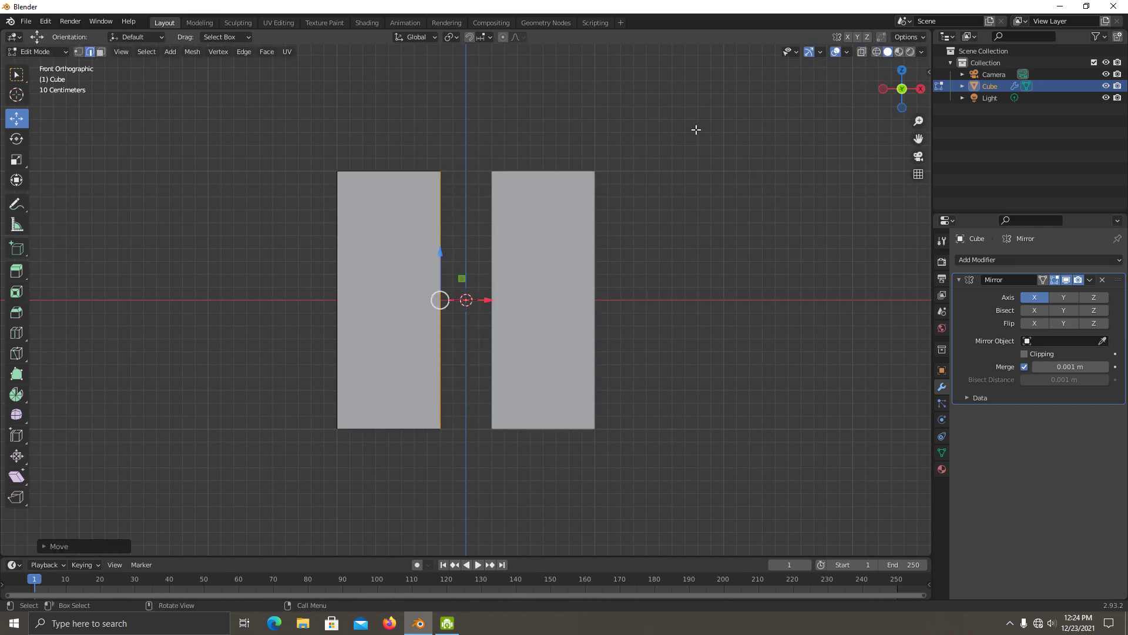
# - Try sliding the inner edge along X, cancel the move, and return to front orthographic view
pyautogui.moveTo(487, 299); pyautogui.dragTo(515, 290)
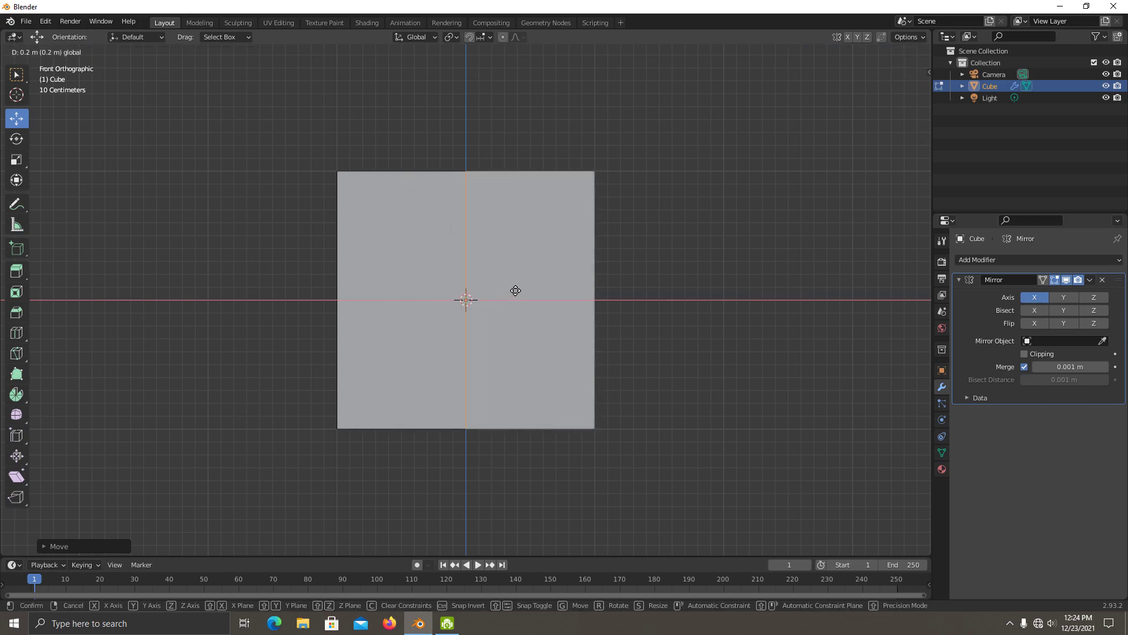
pyautogui.rightClick(516, 290)
pyautogui.moveTo(511, 290)
pyautogui.mouseDown(button='middle')
pyautogui.moveTo(569, 298)
pyautogui.moveTo(564, 320)
pyautogui.moveTo(636, 314)
pyautogui.moveTo(564, 297)
pyautogui.moveTo(585, 287)
pyautogui.mouseUp(button='middle')
pyautogui.press('KP_1')
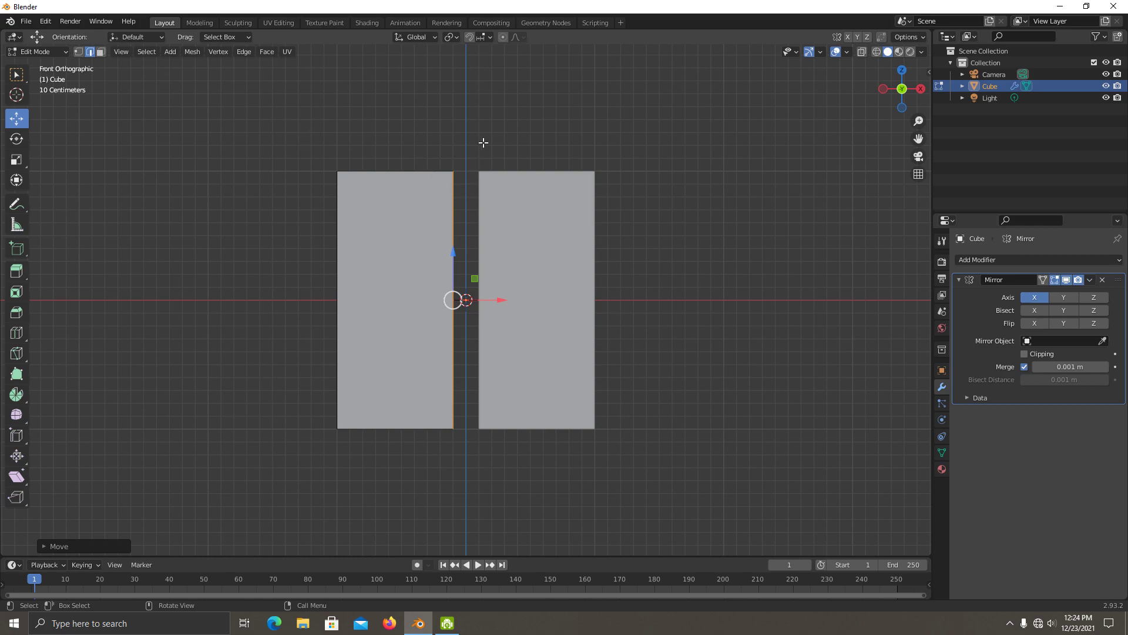
# - Move the top-left corner vertex outward along X and up along Z to flare the top
pyautogui.click(79, 51)
pyautogui.moveTo(310, 145); pyautogui.dragTo(372, 196)
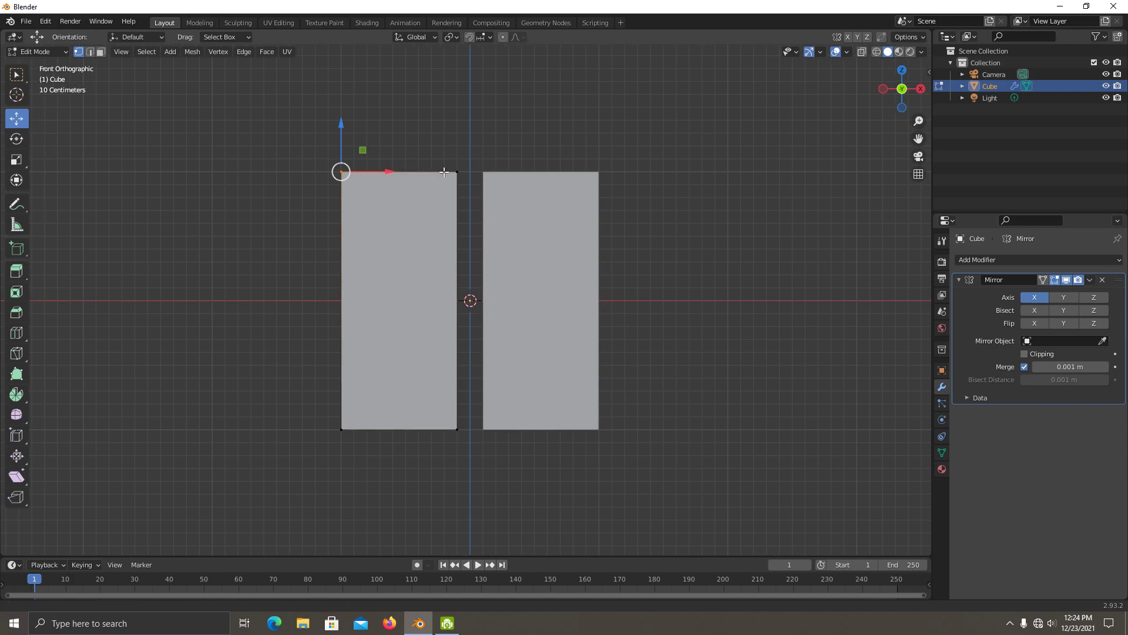
pyautogui.keyDown('shift'); pyautogui.moveTo(348, 149); pyautogui.dragTo(479, 190, button='middle'); pyautogui.keyUp('shift')
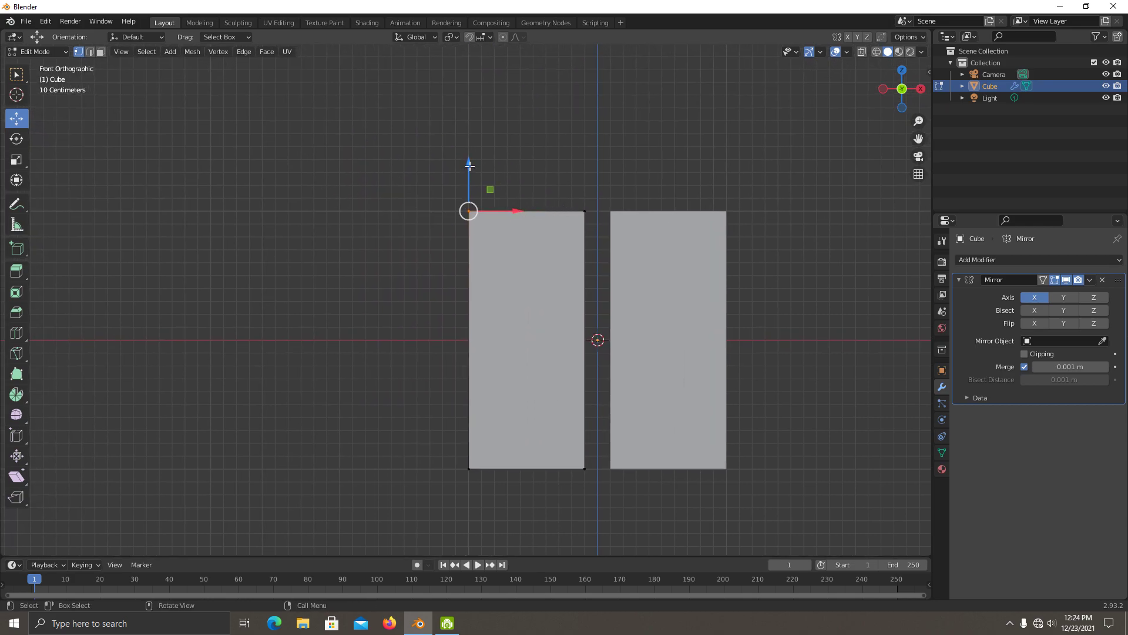
pyautogui.moveTo(582, 183); pyautogui.dragTo(580, 217, button='middle')
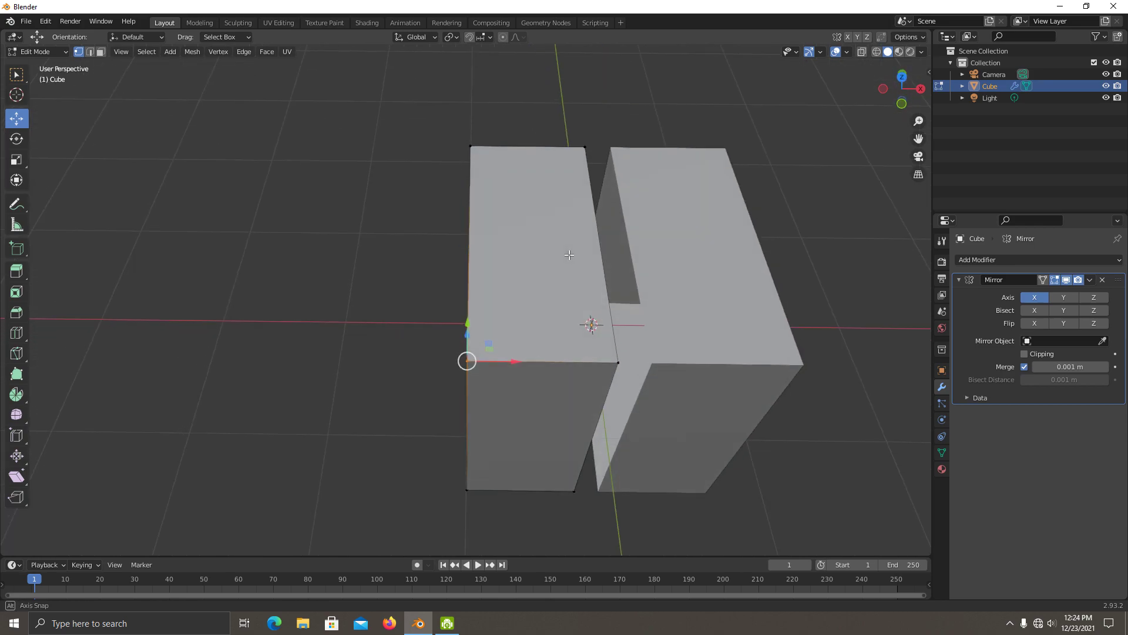
pyautogui.press('KP_1')
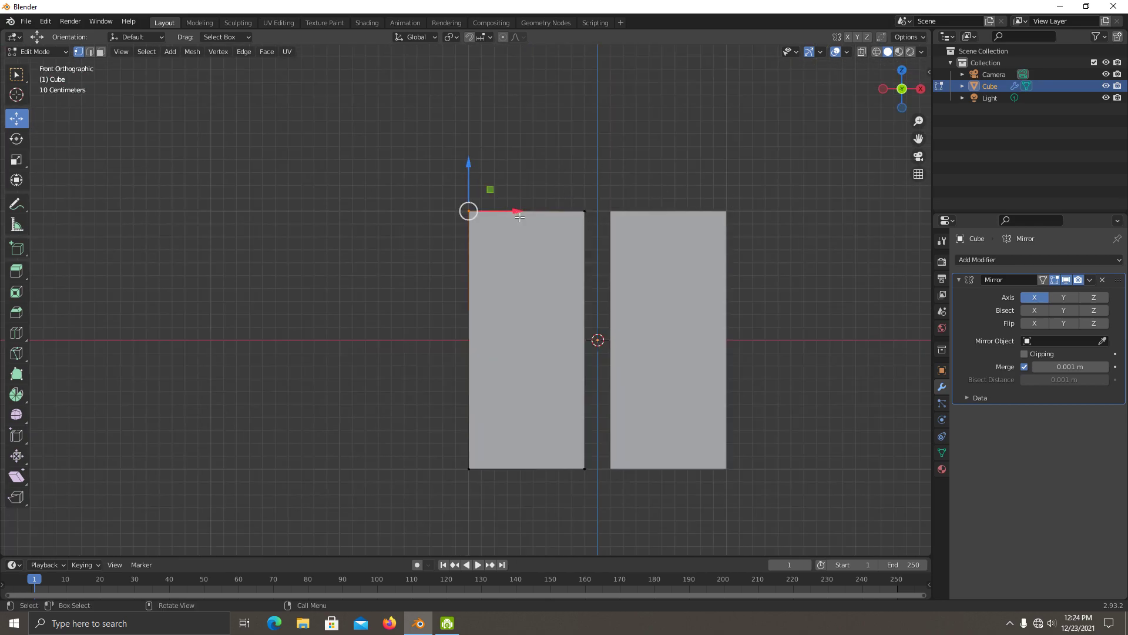
pyautogui.moveTo(520, 217); pyautogui.dragTo(494, 216)
pyautogui.moveTo(442, 164); pyautogui.dragTo(441, 125)
pyautogui.moveTo(441, 125); pyautogui.dragTo(644, 238, button='middle')
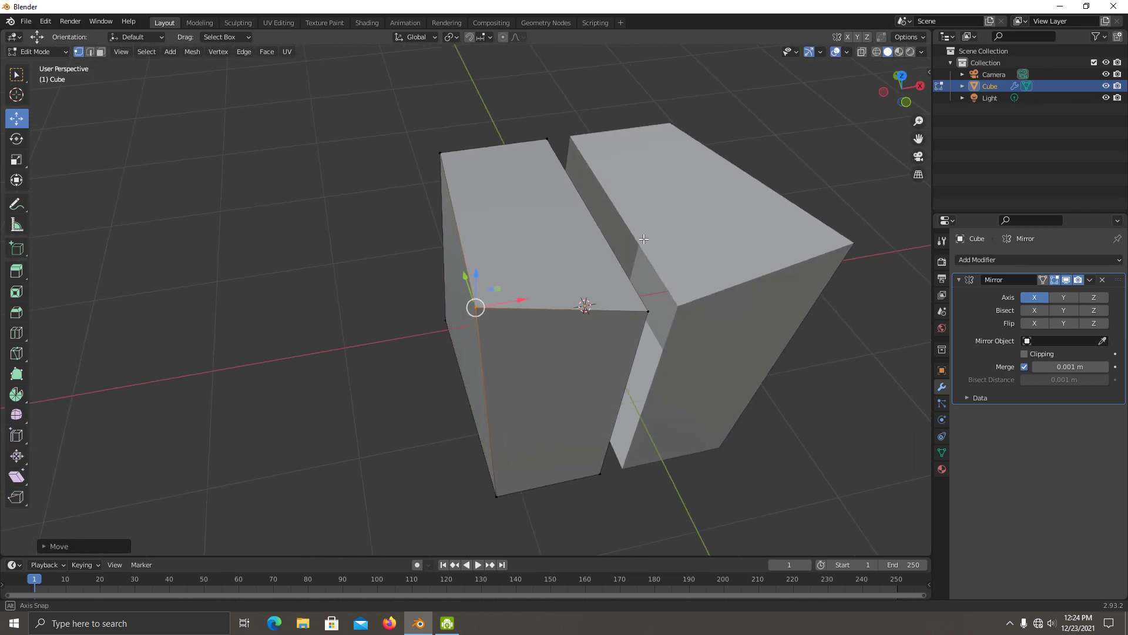
# - Move the inner edge onto the mirror plane to close the gap, then return to Object Mode
pyautogui.click(594, 168)
pyautogui.moveTo(590, 167); pyautogui.dragTo(572, 158, button='middle')
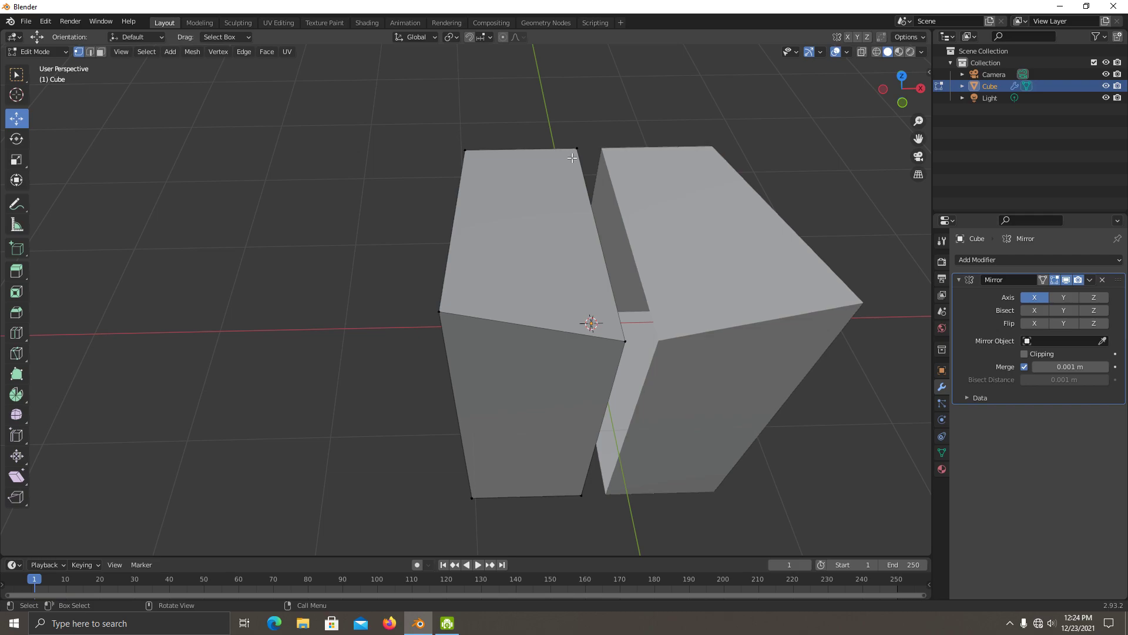
pyautogui.press('KP_1')
pyautogui.moveTo(541, 154); pyautogui.dragTo(597, 532)
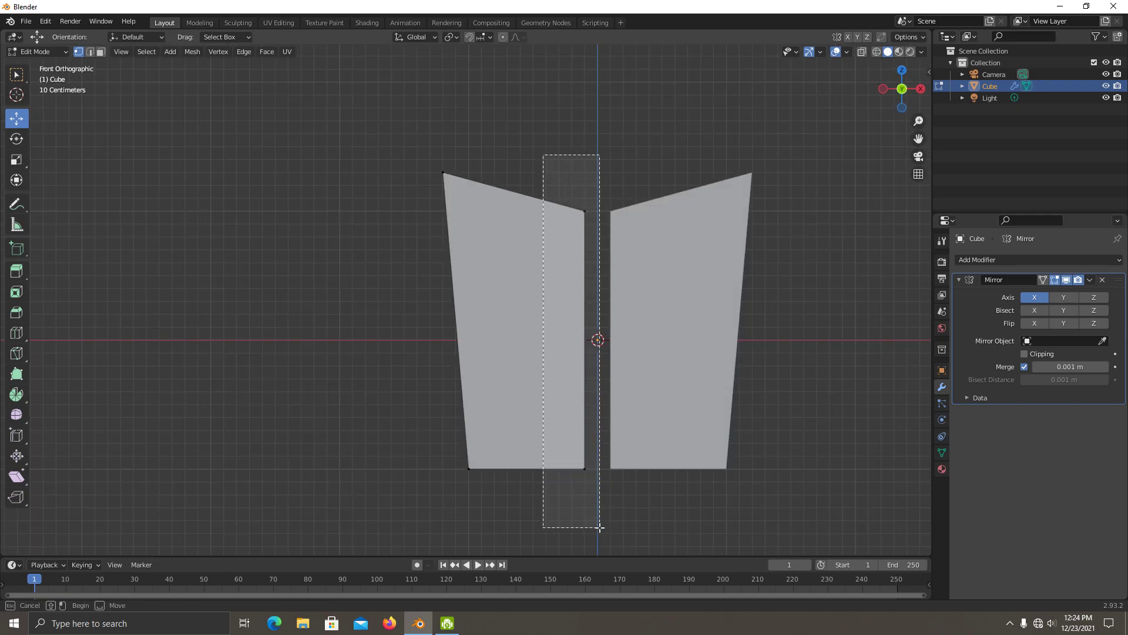
pyautogui.moveTo(793, 113); pyautogui.dragTo(728, 184, button='middle')
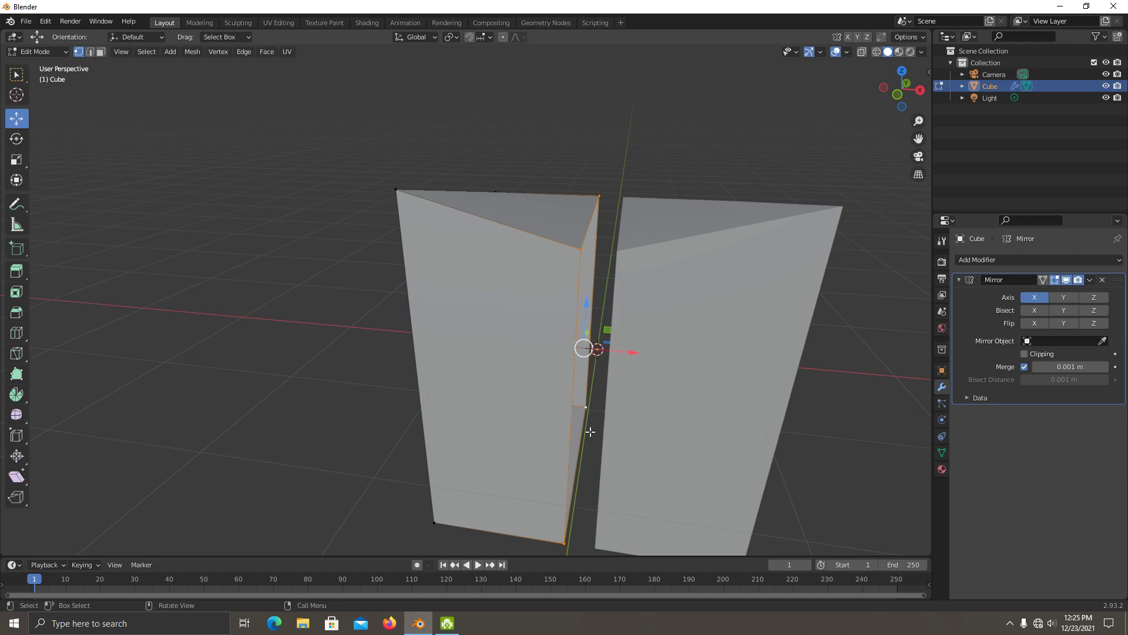
pyautogui.press('KP_1')
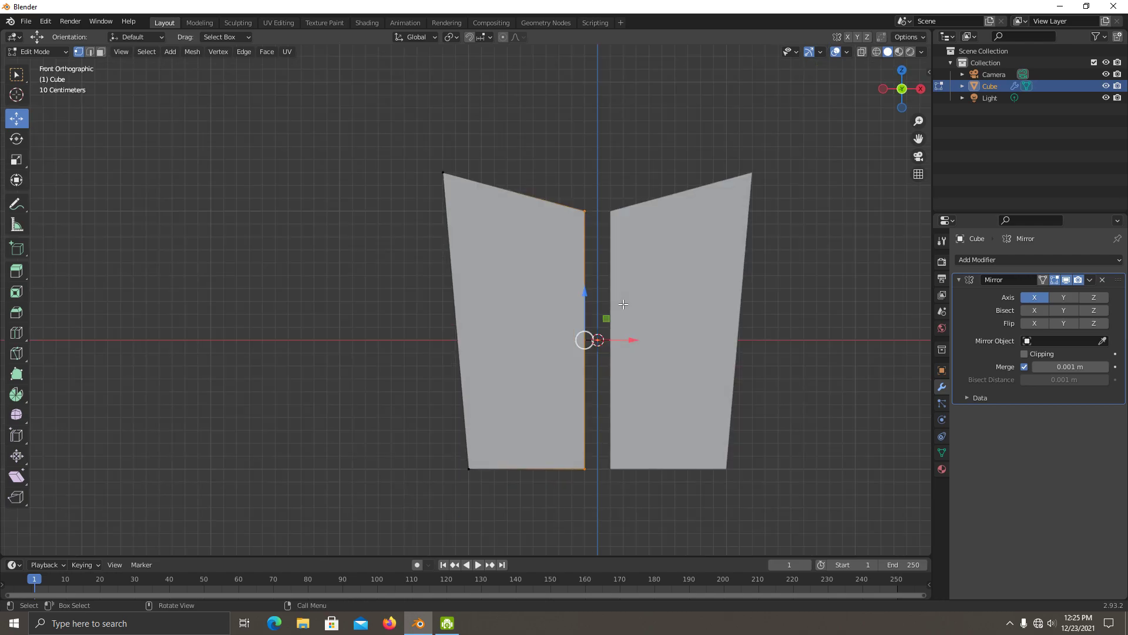
pyautogui.moveTo(645, 341); pyautogui.dragTo(657, 343)
pyautogui.moveTo(657, 342); pyautogui.dragTo(614, 275, button='middle')
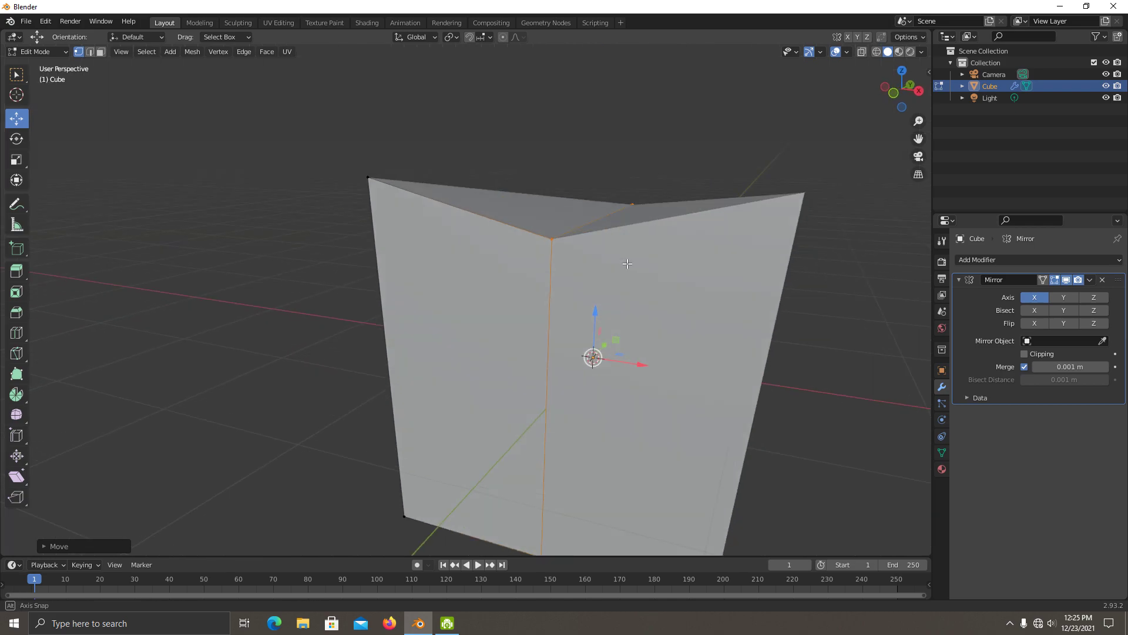
pyautogui.scroll(-1, 645, 261)
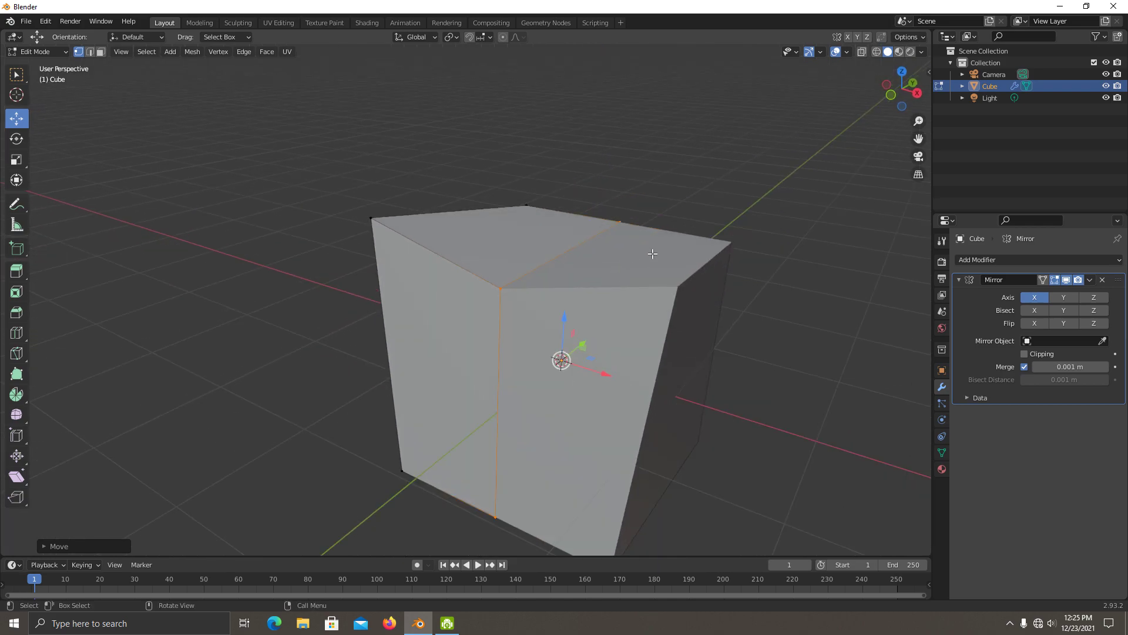
pyautogui.hotkey('ctrl', 'Tab')
pyautogui.press('Tab')
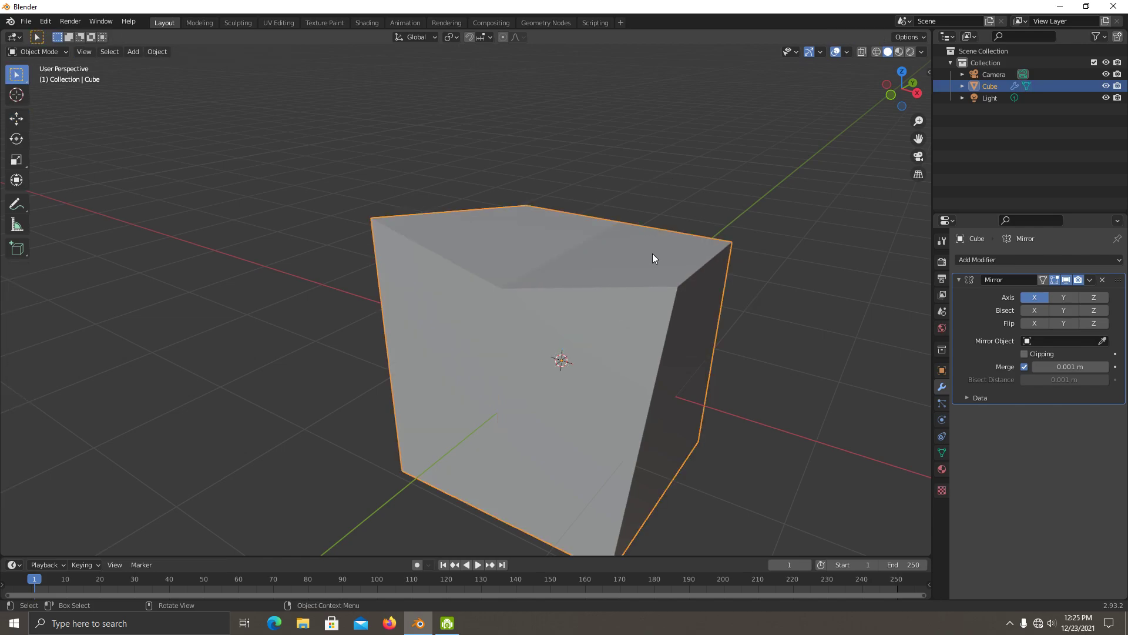
# - Delete the tapered mesh and add a new cube, viewed from the front
pyautogui.press('Delete')
pyautogui.hotkey('shift', 'a')
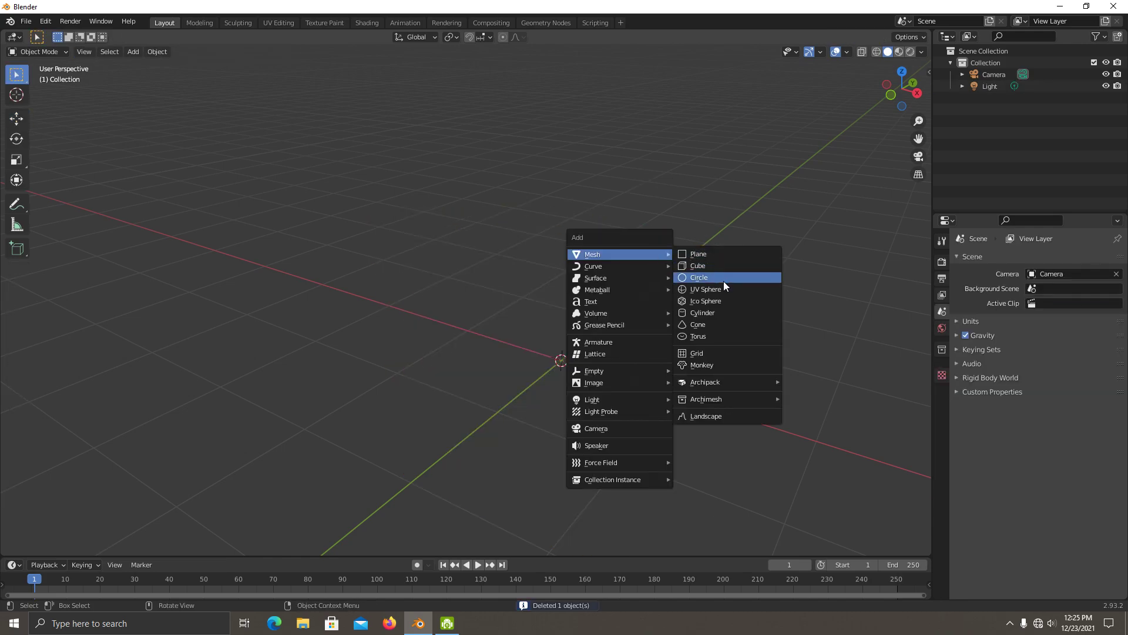
pyautogui.click(715, 266)
pyautogui.press('KP_1')
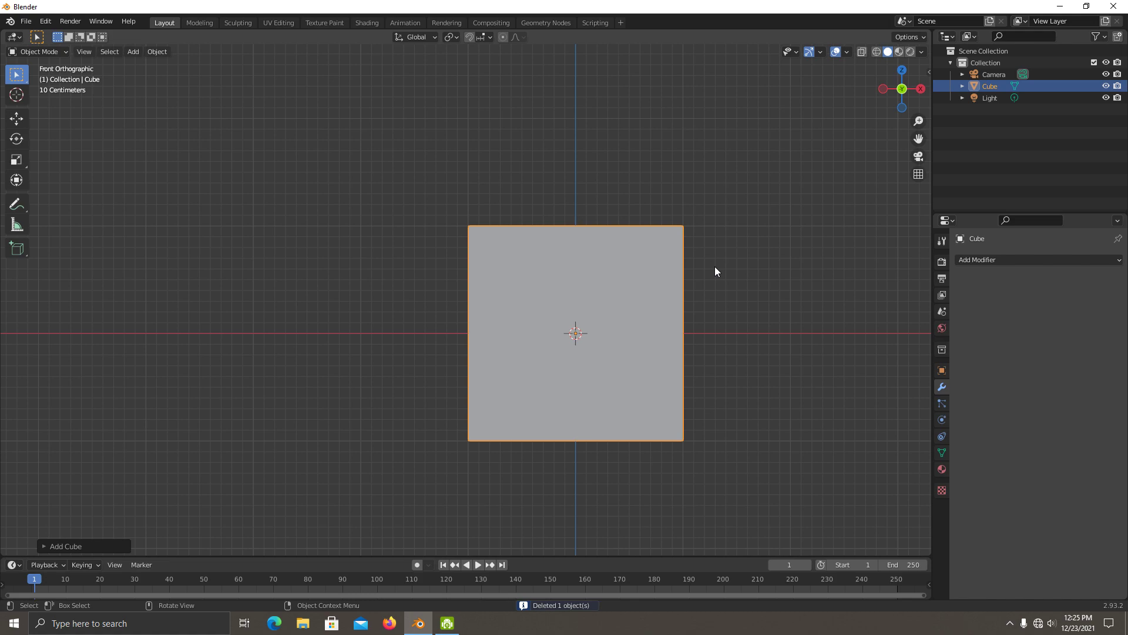
# - In see-through Edit Mode, move the cube's right edge along X onto the centre line
pyautogui.press('Tab')
pyautogui.hotkey('alt', 'z')
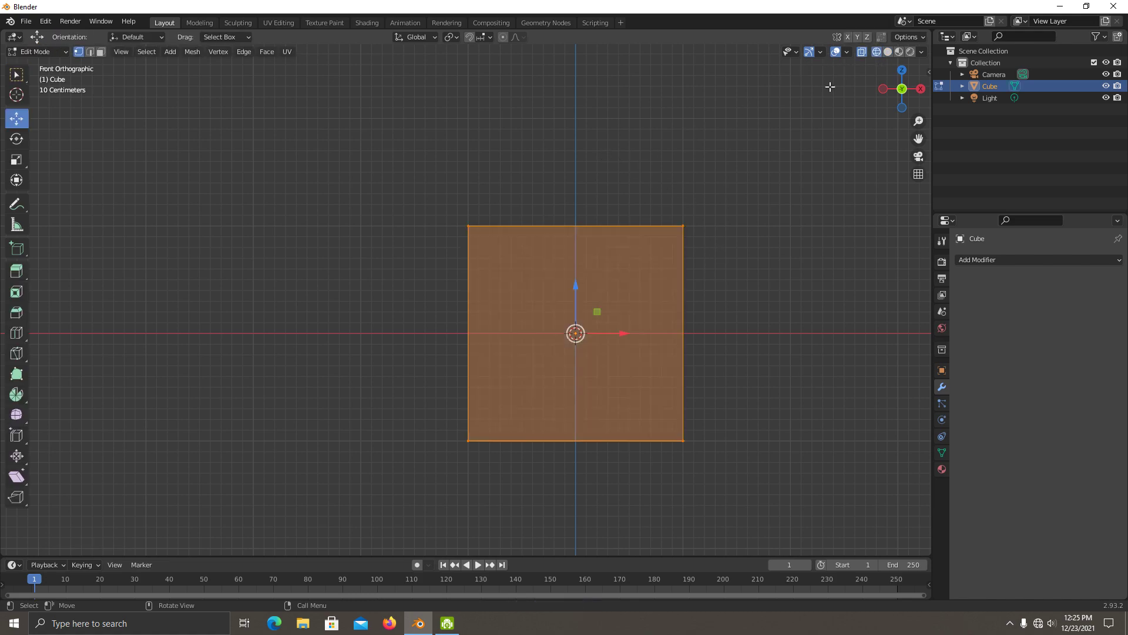
pyautogui.moveTo(640, 189); pyautogui.dragTo(758, 499)
pyautogui.press('g')
pyautogui.press('x')
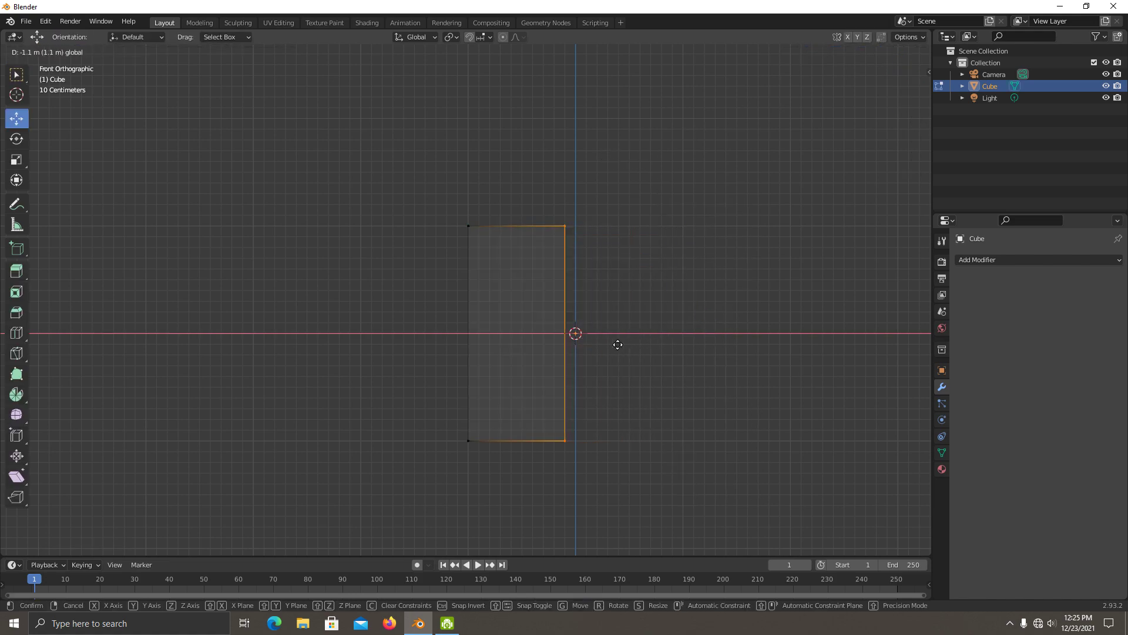
pyautogui.click(629, 345)
# - Add a Mirror modifier to the half cube and view it from the top (Numpad 7)
pyautogui.click(971, 263)
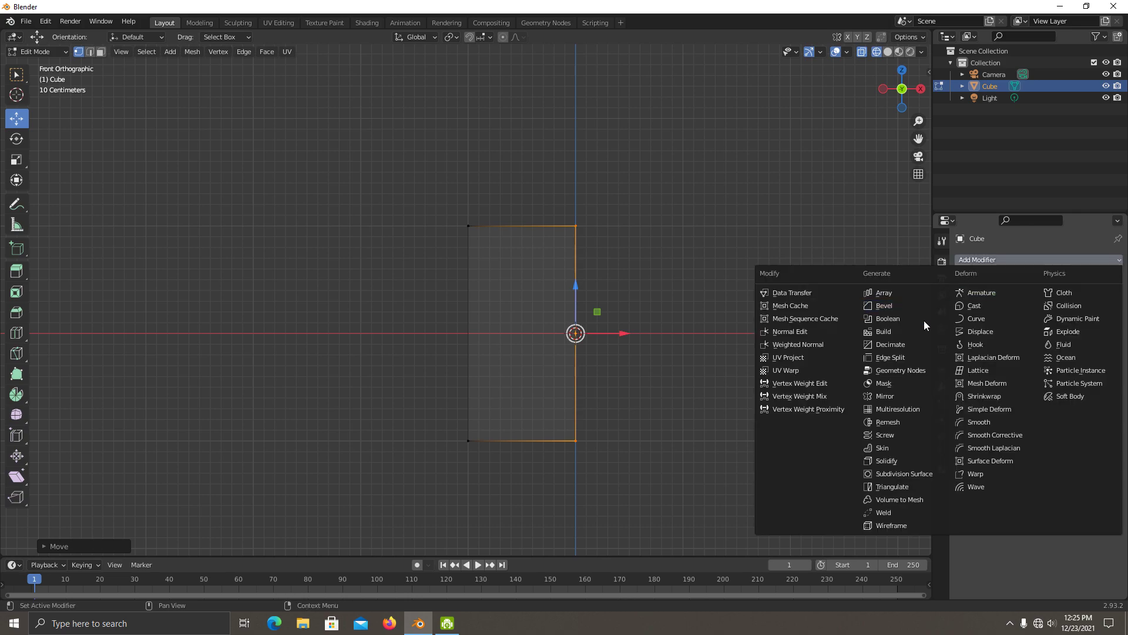
pyautogui.click(934, 395)
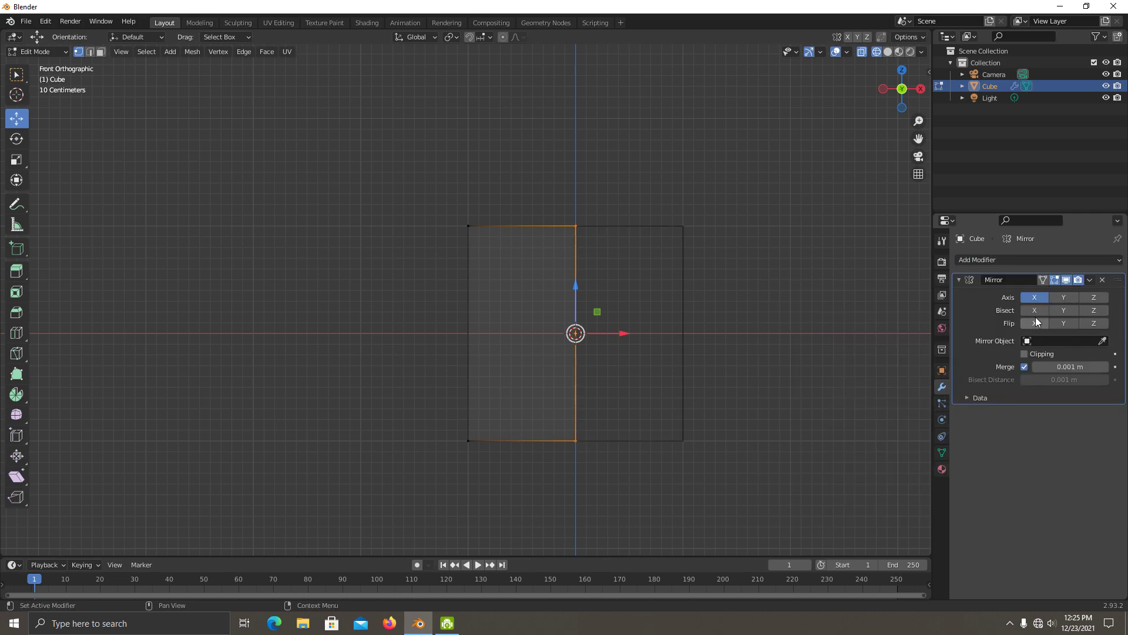
pyautogui.moveTo(801, 312); pyautogui.dragTo(753, 330, button='middle')
pyautogui.hotkey('alt', 'z')
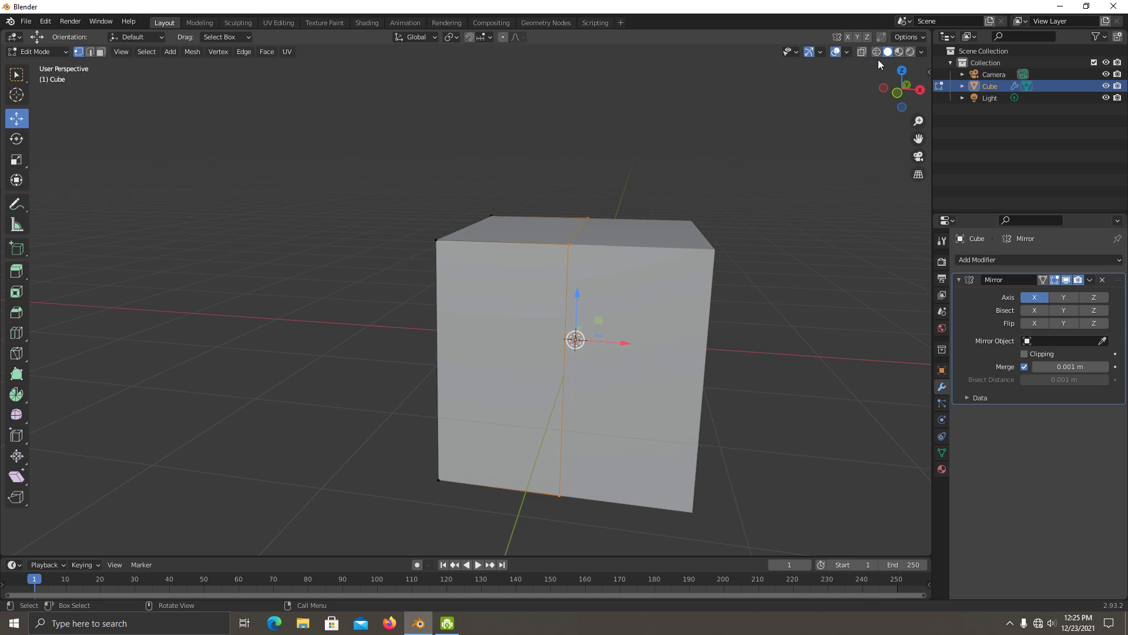
pyautogui.moveTo(878, 59)
pyautogui.mouseDown(button='middle')
pyautogui.moveTo(806, 169)
pyautogui.moveTo(815, 167)
pyautogui.mouseUp(button='middle')
pyautogui.press('KP_7')
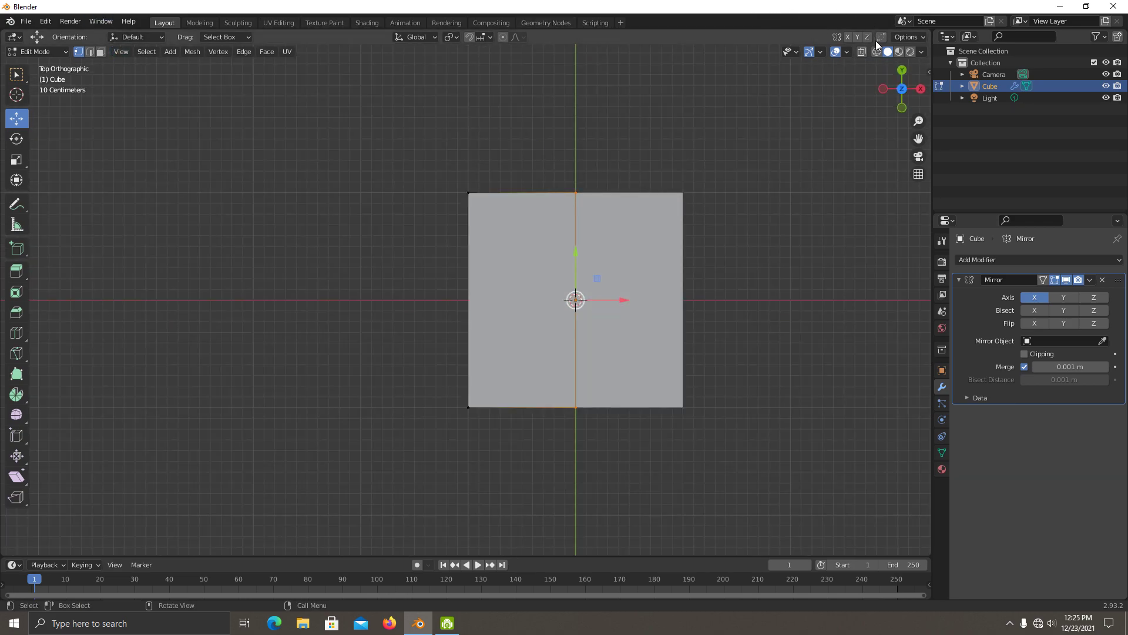
# - Thin the slab's depth by moving its top and bottom edges inward along Y
pyautogui.hotkey('alt', 'z')
pyautogui.press('b')
pyautogui.moveTo(427, 142); pyautogui.dragTo(636, 223)
pyautogui.press('g')
pyautogui.press('y')
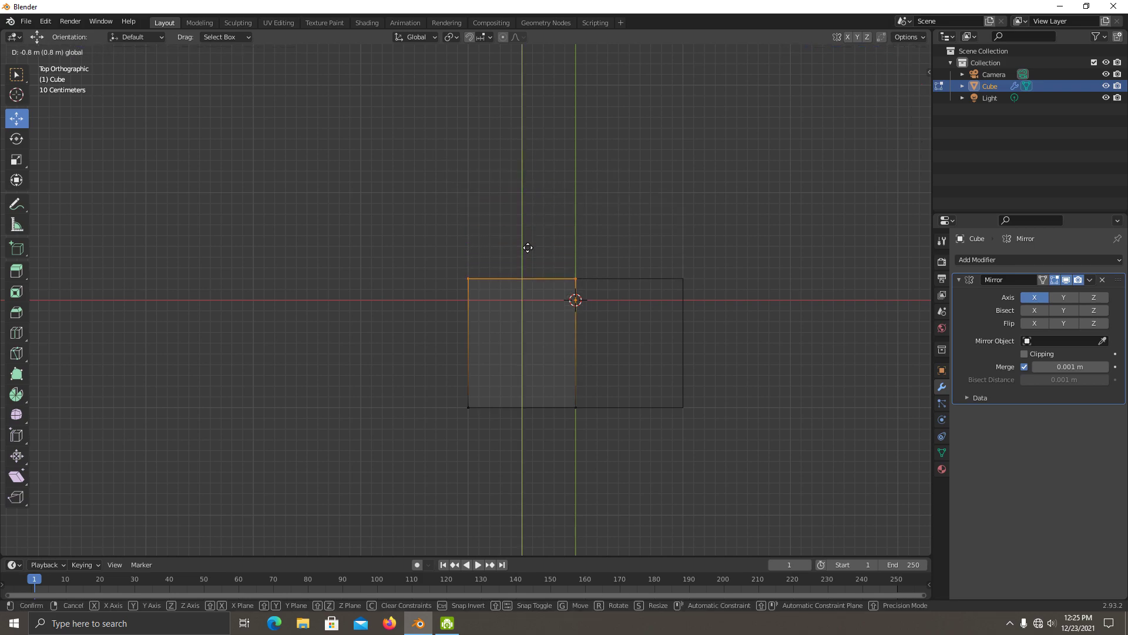
pyautogui.click(522, 253)
pyautogui.moveTo(727, 455); pyautogui.dragTo(460, 352)
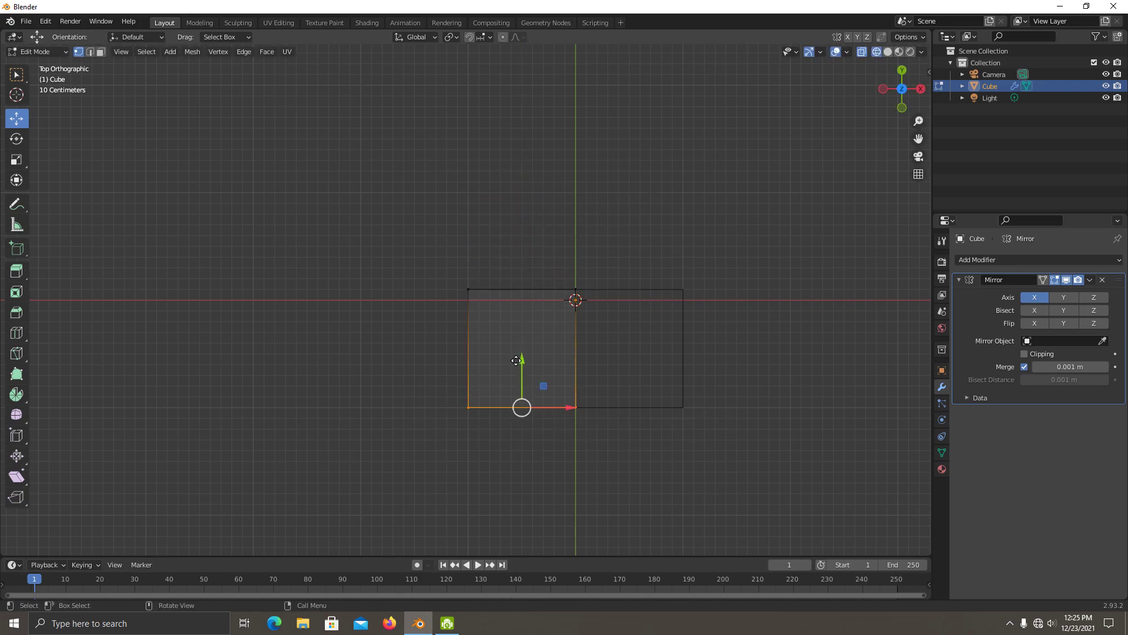
pyautogui.press('g')
pyautogui.press('y')
pyautogui.click(530, 260)
pyautogui.moveTo(602, 282); pyautogui.dragTo(570, 239, button='middle')
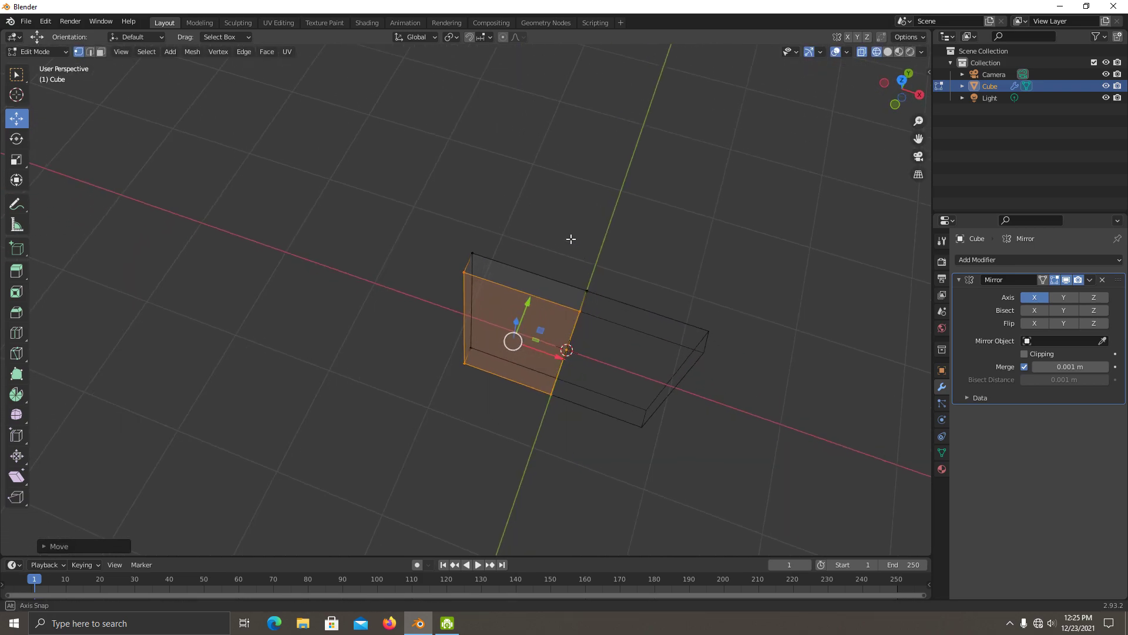
# - In front view, move the bottom edge along Z and shift the bottom-left corner inward along X
pyautogui.press('KP_1')
pyautogui.moveTo(597, 473); pyautogui.dragTo(418, 423)
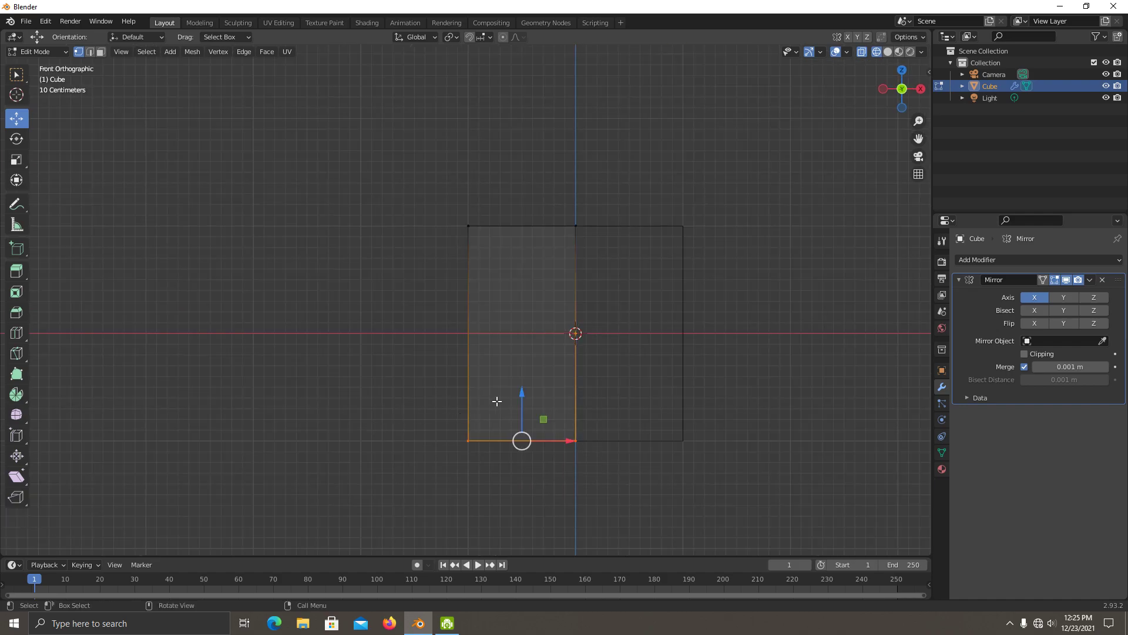
pyautogui.press('g')
pyautogui.press('z')
pyautogui.click(527, 288)
pyautogui.click(473, 338)
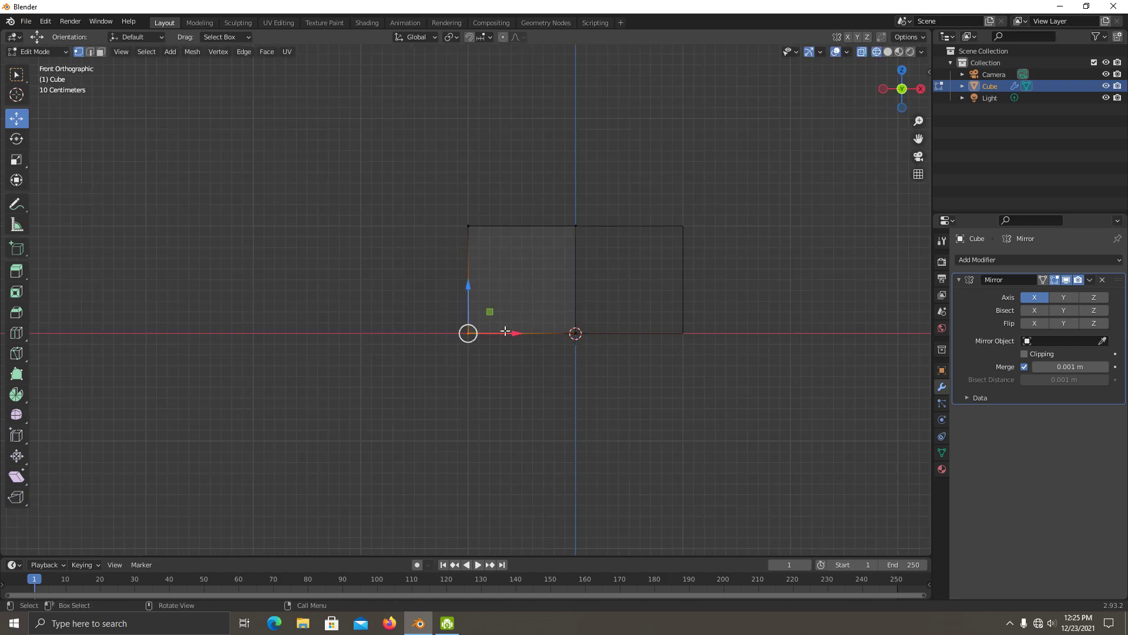
pyautogui.press('g')
pyautogui.press('x')
pyautogui.click(540, 338)
# - Raise the top edge along Z, undoing a stray corner move, to finish the taper
pyautogui.moveTo(440, 189); pyautogui.dragTo(598, 235)
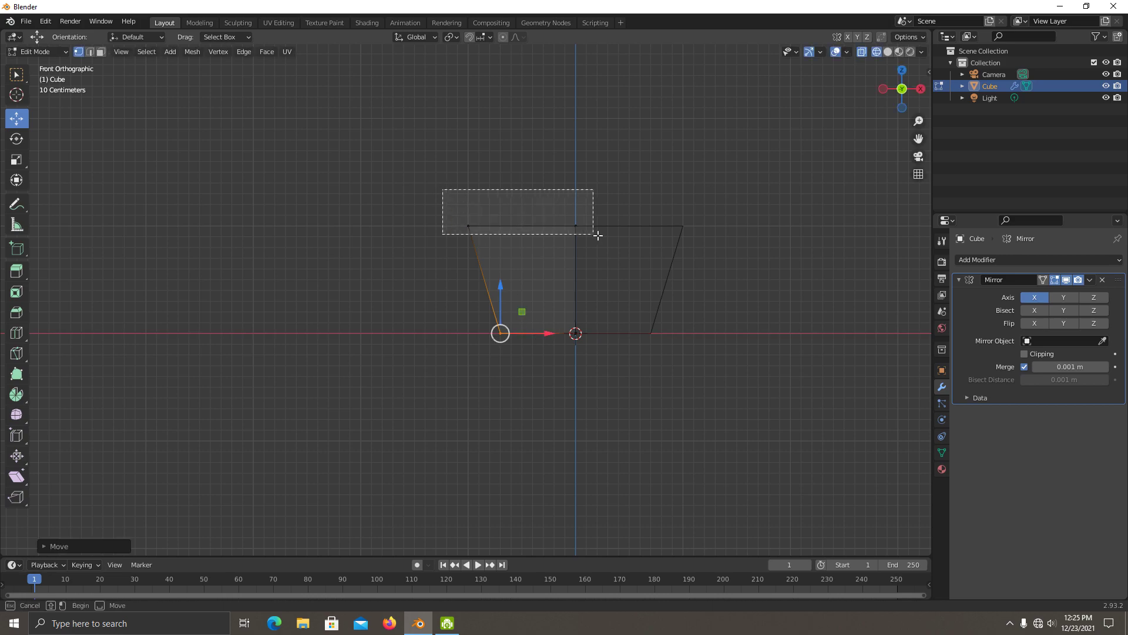
pyautogui.press('g')
pyautogui.press('z')
pyautogui.click(530, 96)
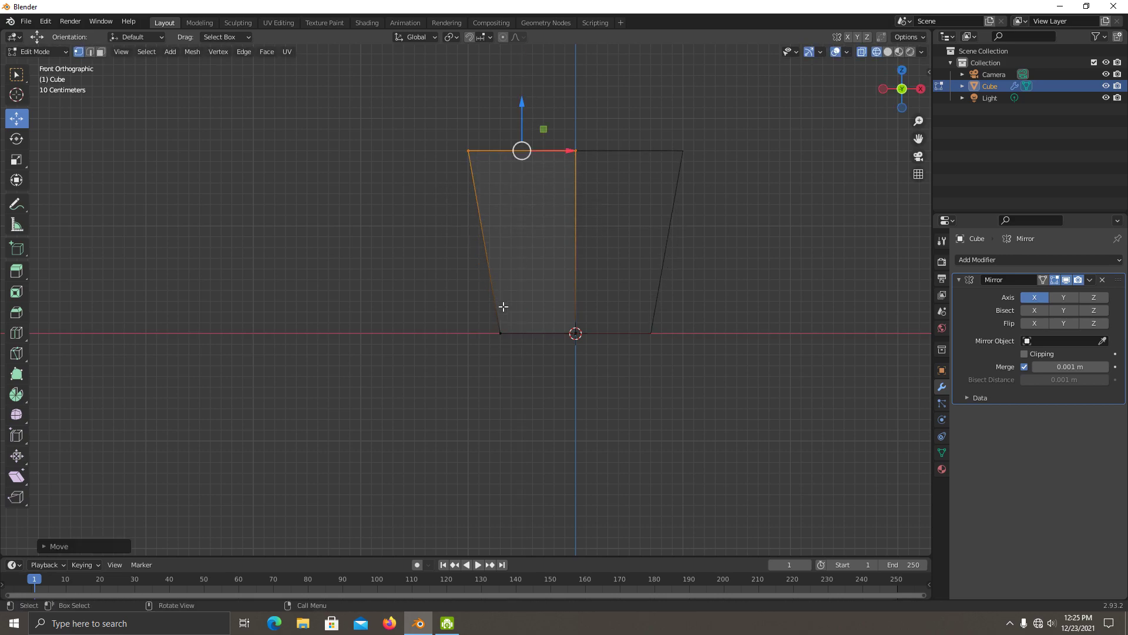
pyautogui.click(517, 329)
pyautogui.moveTo(542, 335); pyautogui.dragTo(520, 335)
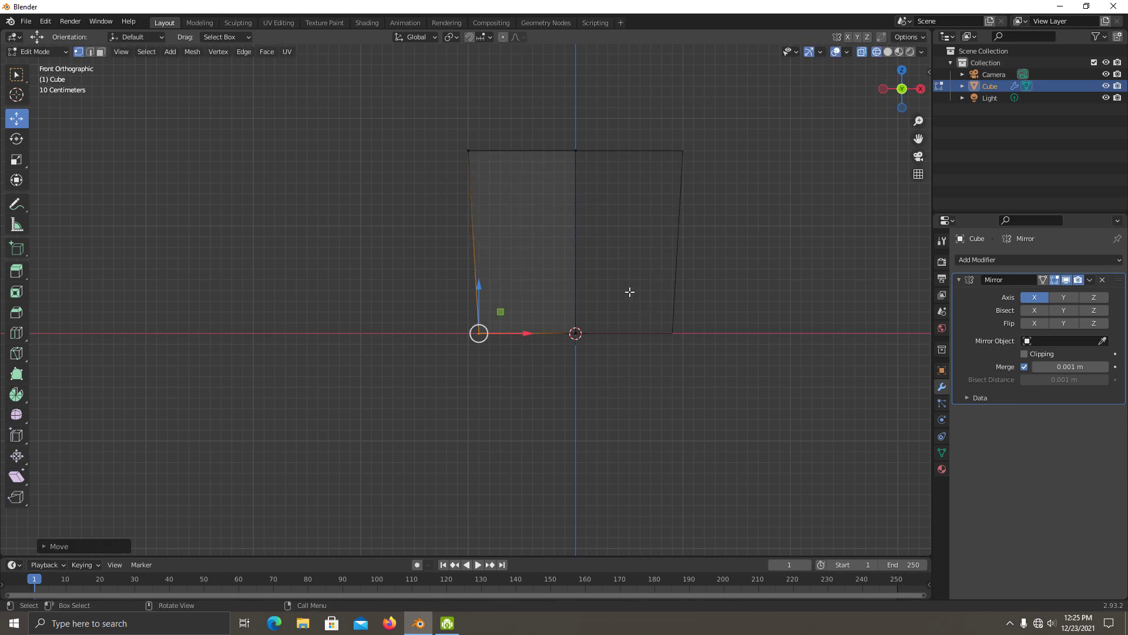
pyautogui.hotkey('ctrl', 'z')
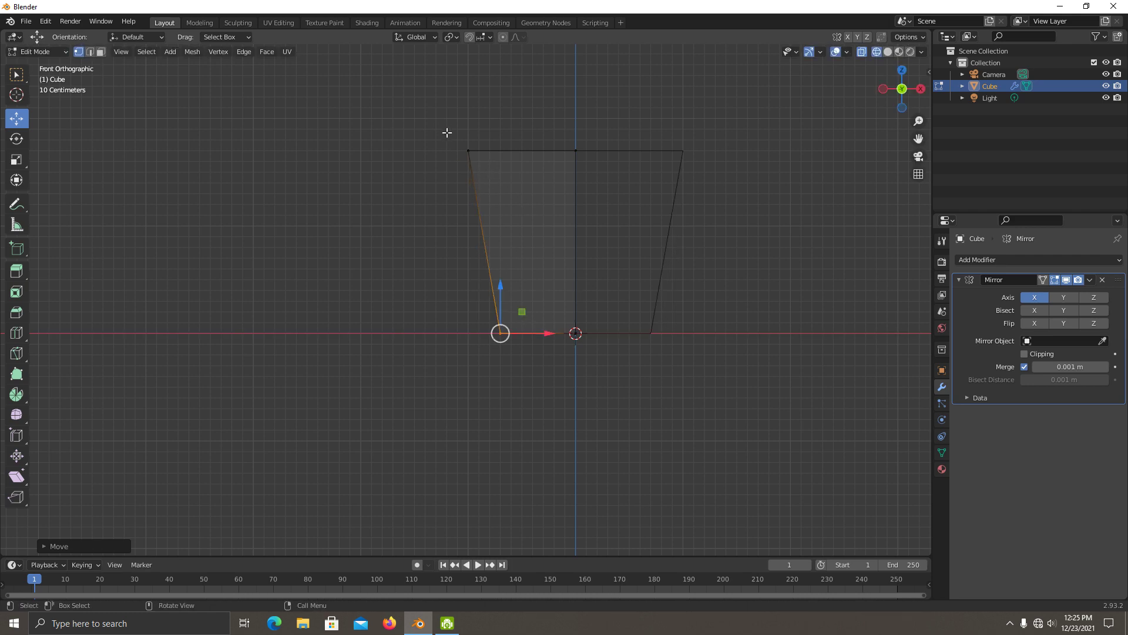
pyautogui.moveTo(448, 131); pyautogui.dragTo(641, 157)
pyautogui.moveTo(543, 128); pyautogui.dragTo(541, 93)
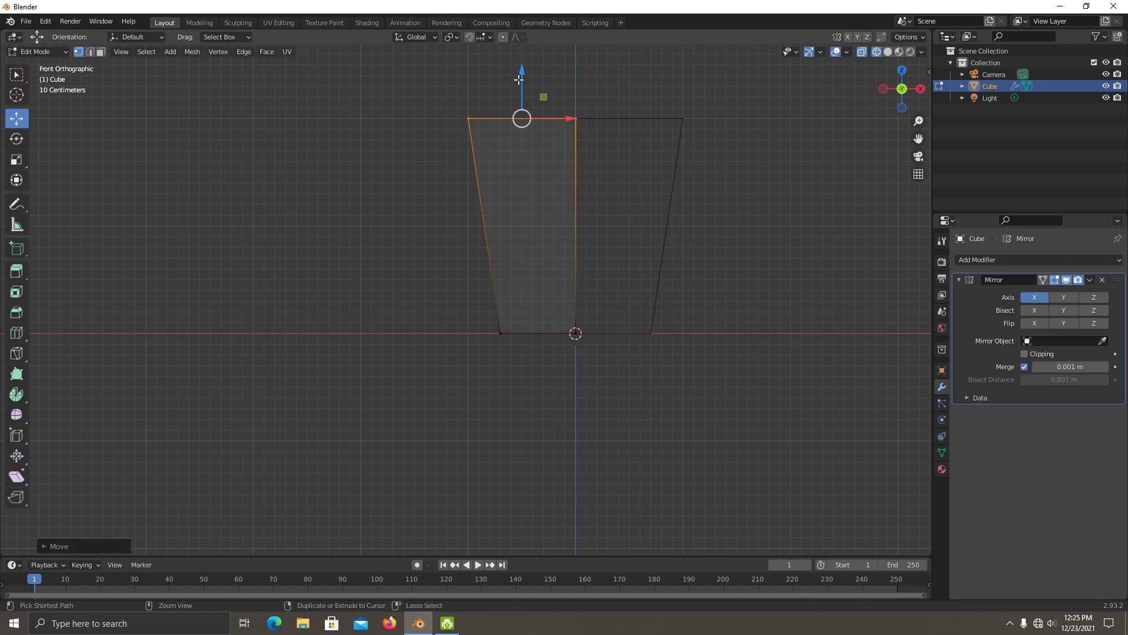
# - From the top view, try pushing the top edge out along Y, then undo to keep symmetry
pyautogui.moveTo(540, 94)
pyautogui.mouseDown(button='middle')
pyautogui.moveTo(628, 182)
pyautogui.moveTo(577, 200)
pyautogui.mouseUp(button='middle')
pyautogui.press('KP_7')
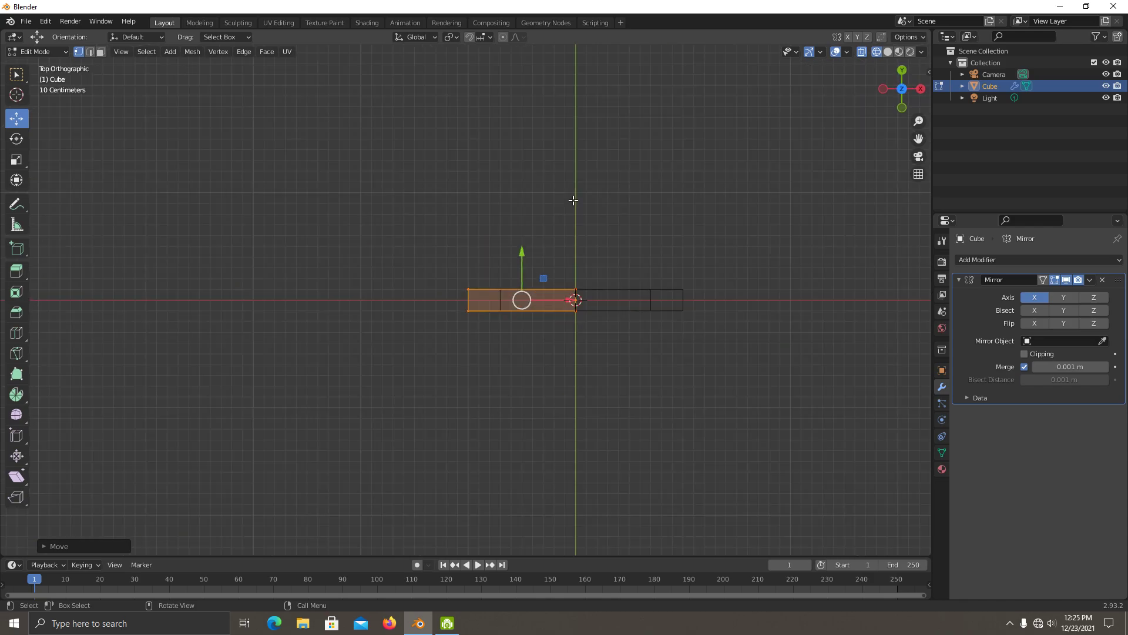
pyautogui.moveTo(464, 265); pyautogui.dragTo(704, 296)
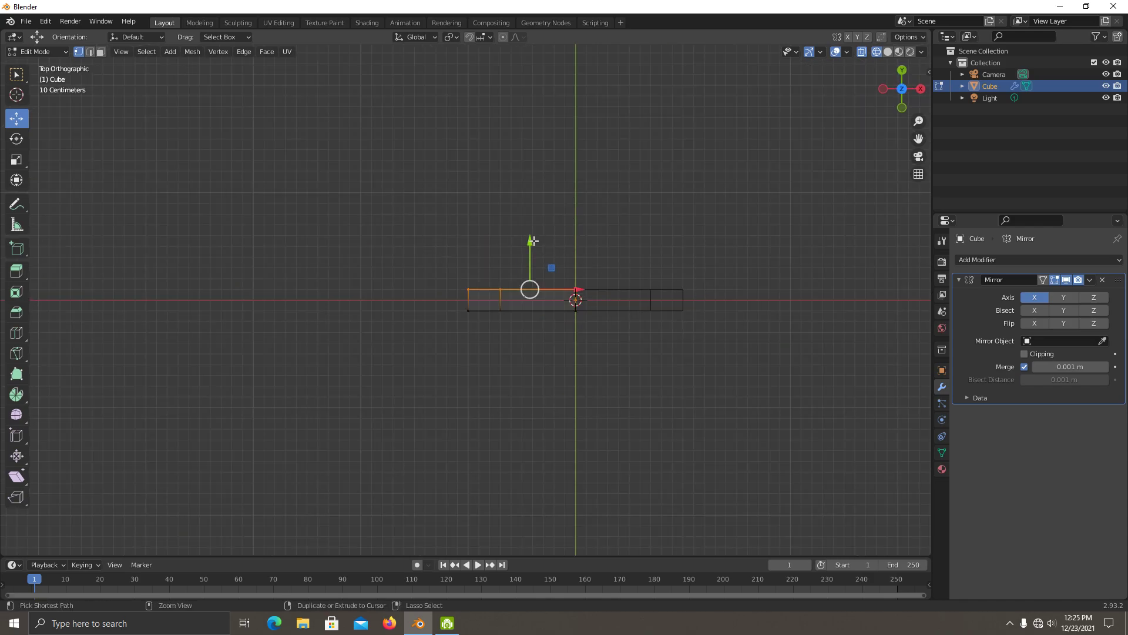
pyautogui.moveTo(534, 241); pyautogui.dragTo(532, 230)
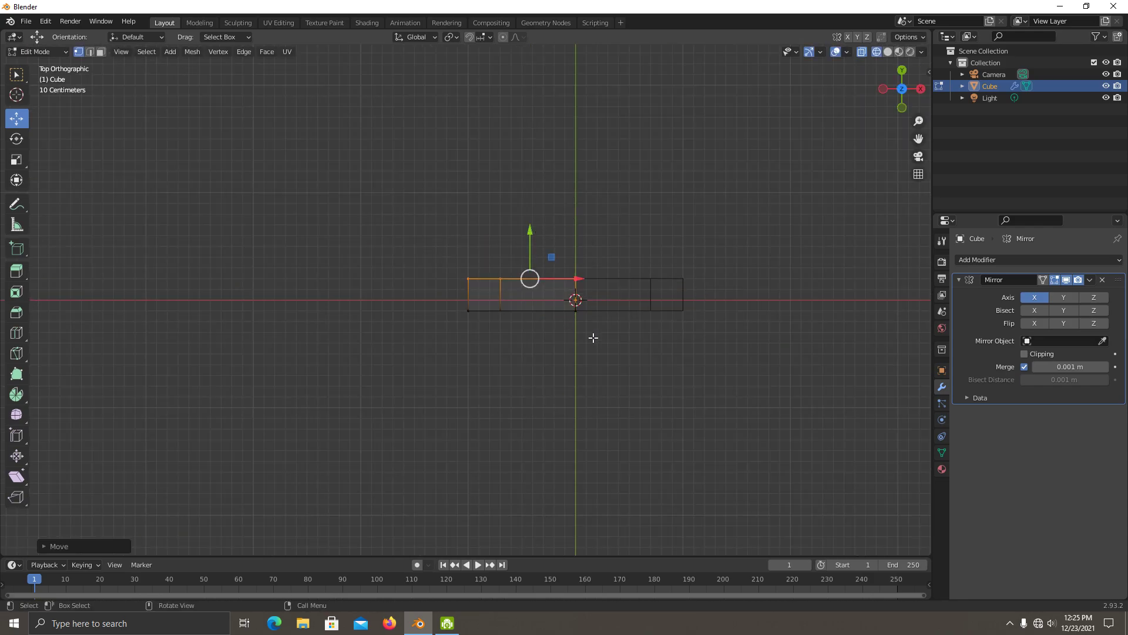
pyautogui.moveTo(594, 338); pyautogui.dragTo(446, 296)
pyautogui.hotkey('ctrl', 'z')
pyautogui.hotkey('ctrl', 'z')
pyautogui.scroll(1, 529, 282)
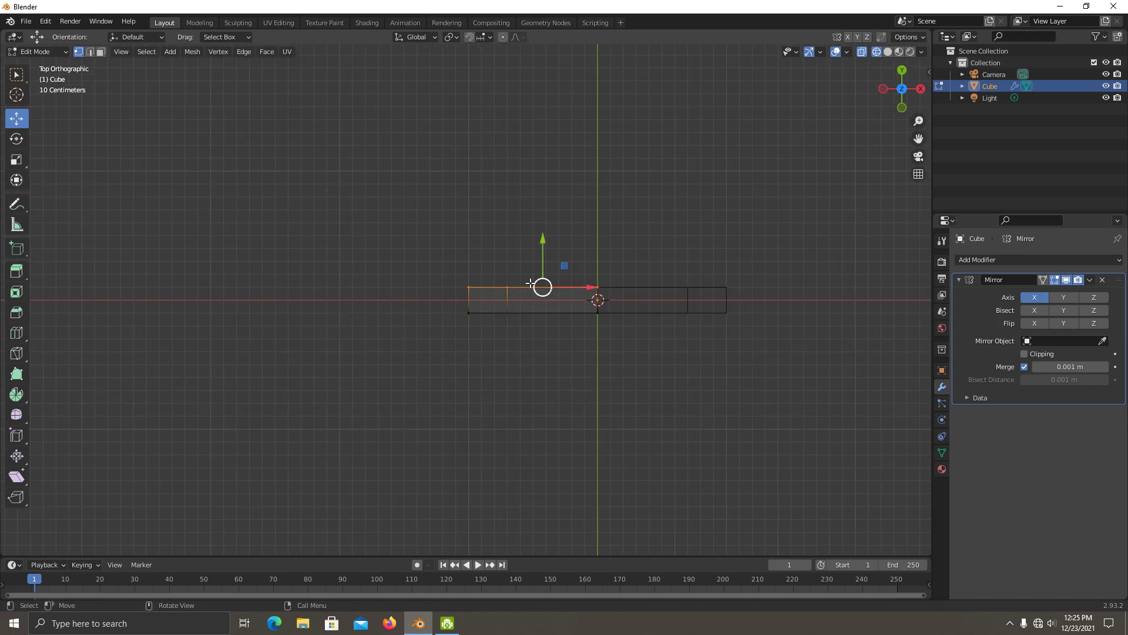
pyautogui.scroll(3, 554, 285)
pyautogui.hotkey('ctrl', 'r')
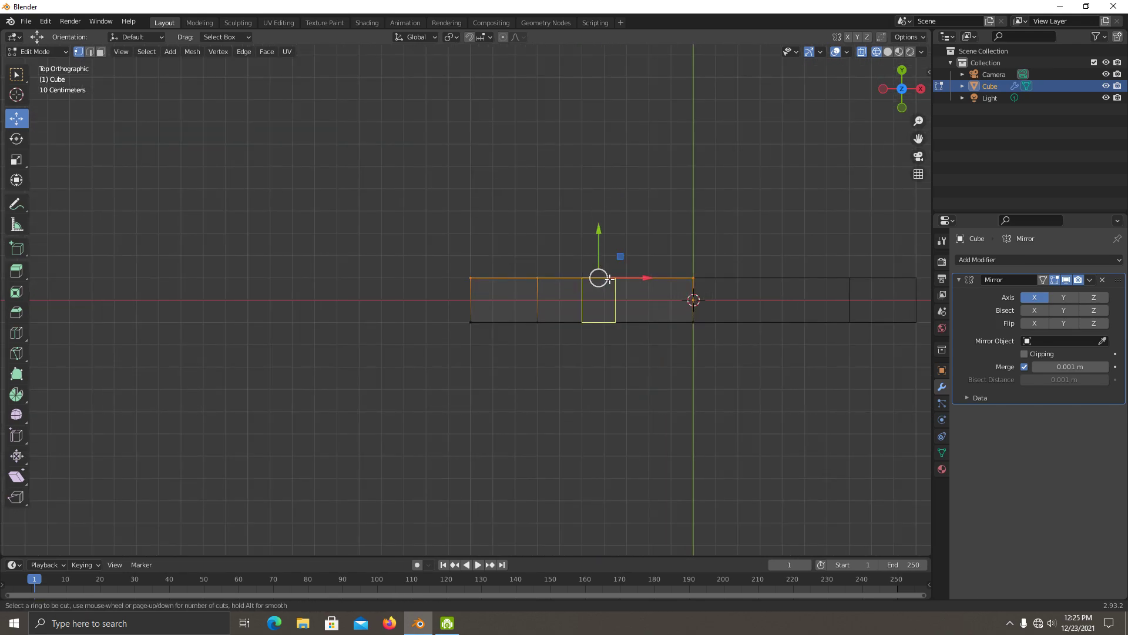
# - Place a centred loop cut across the slab and push the new edge loop outward along Y
pyautogui.click(609, 278)
pyautogui.rightClick(609, 279)
pyautogui.moveTo(609, 279)
pyautogui.mouseDown(button='middle')
pyautogui.moveTo(695, 272)
pyautogui.moveTo(660, 194)
pyautogui.moveTo(657, 207)
pyautogui.moveTo(594, 206)
pyautogui.mouseUp(button='middle')
pyautogui.press('KP_1')
pyautogui.scroll(2, 594, 244)
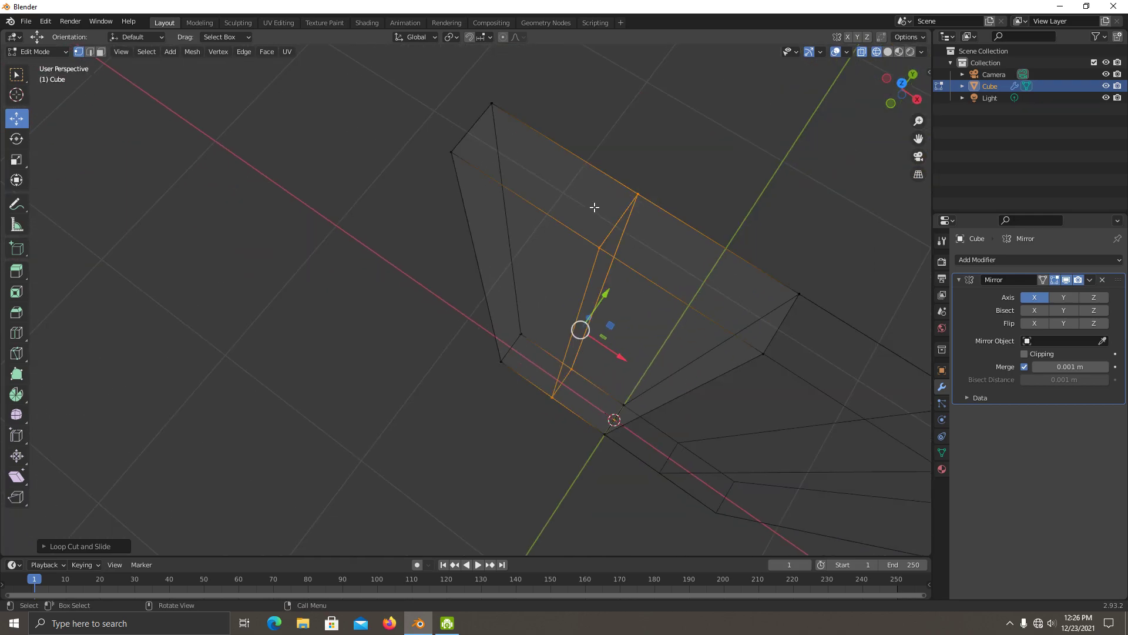
pyautogui.click(662, 196)
pyautogui.keyDown('alt'); pyautogui.click(599, 365); pyautogui.keyUp('alt')
pyautogui.press('KP_7')
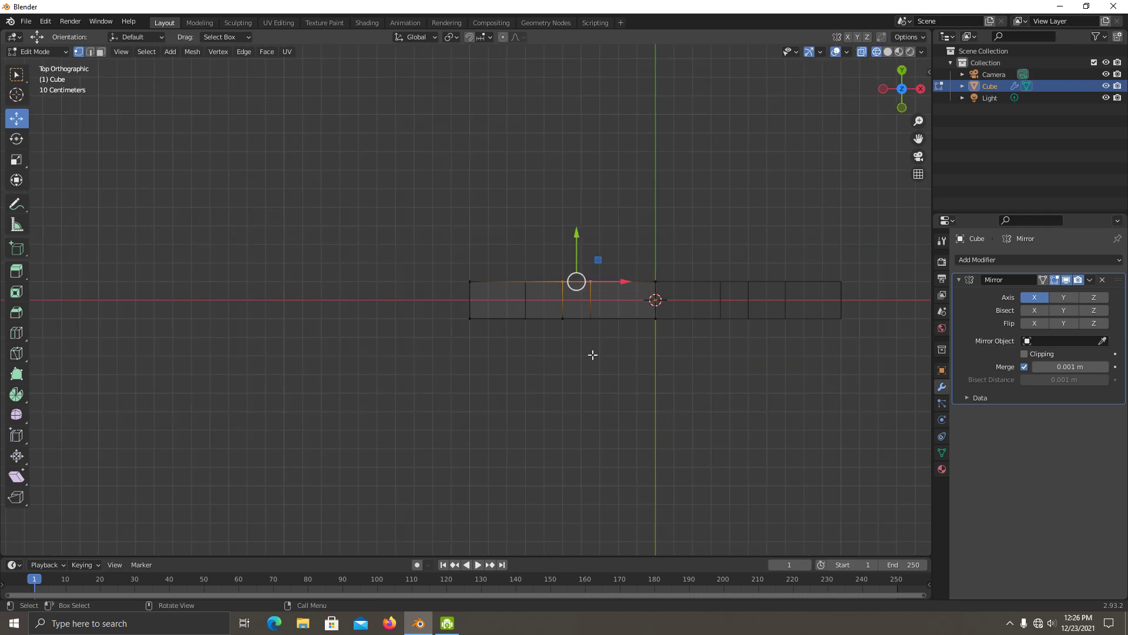
pyautogui.moveTo(577, 232); pyautogui.dragTo(577, 213)
pyautogui.moveTo(577, 213)
pyautogui.mouseDown(button='middle')
pyautogui.moveTo(508, 200)
pyautogui.moveTo(546, 181)
pyautogui.moveTo(489, 156)
pyautogui.mouseUp(button='middle')
# - In solid shading, select the right-hand vertical edge and pull it down along Y from the top view
pyautogui.click(888, 52)
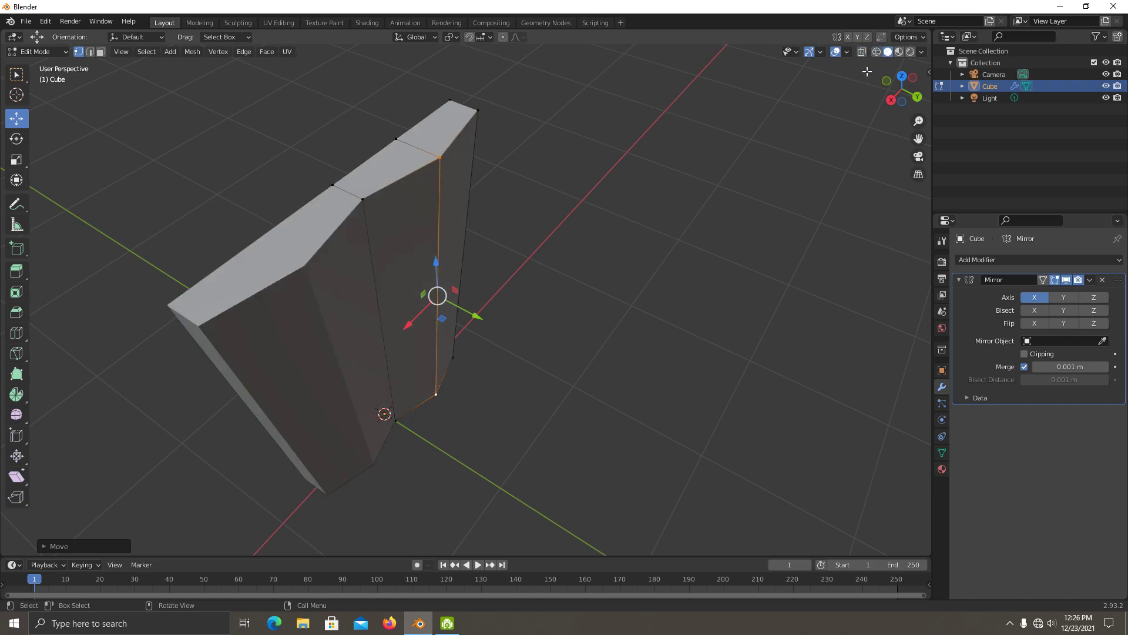
pyautogui.moveTo(588, 189)
pyautogui.mouseDown(button='middle')
pyautogui.moveTo(391, 211)
pyautogui.moveTo(480, 149)
pyautogui.moveTo(509, 96)
pyautogui.mouseUp(button='middle')
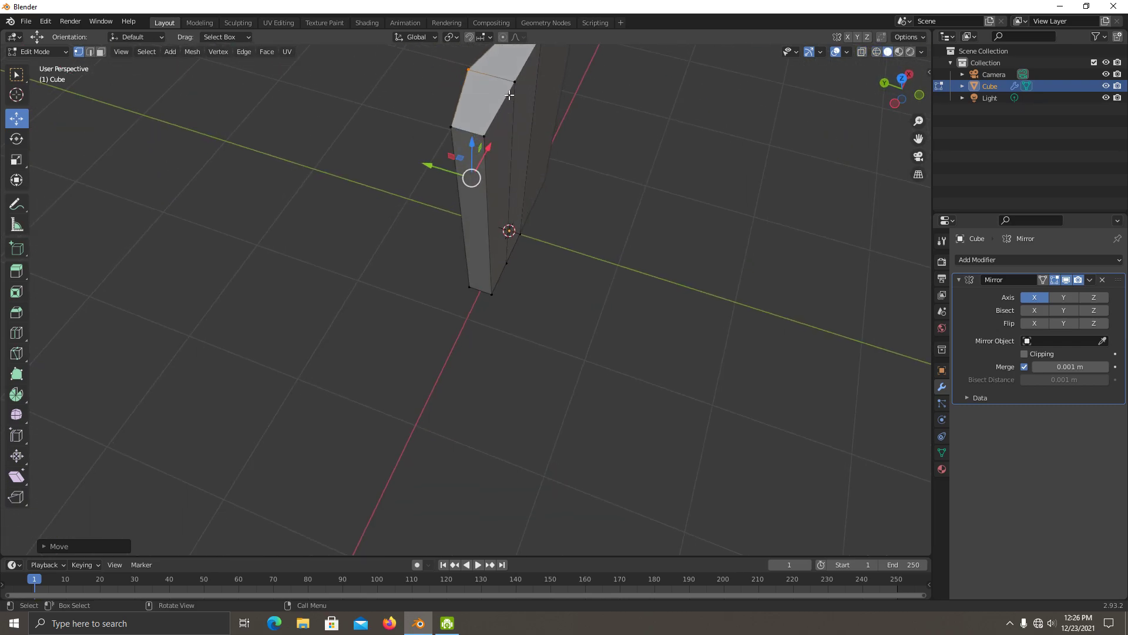
pyautogui.click(515, 82)
pyautogui.keyDown('shift'); pyautogui.click(506, 262); pyautogui.keyUp('shift')
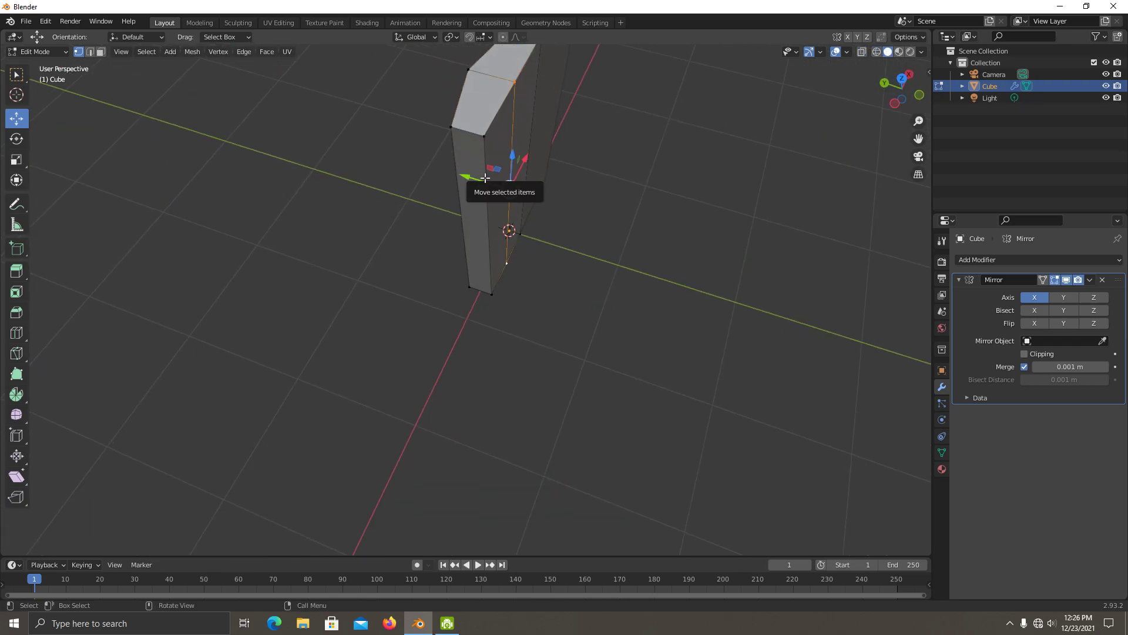
pyautogui.press('KP_7')
pyautogui.moveTo(546, 269); pyautogui.dragTo(547, 282)
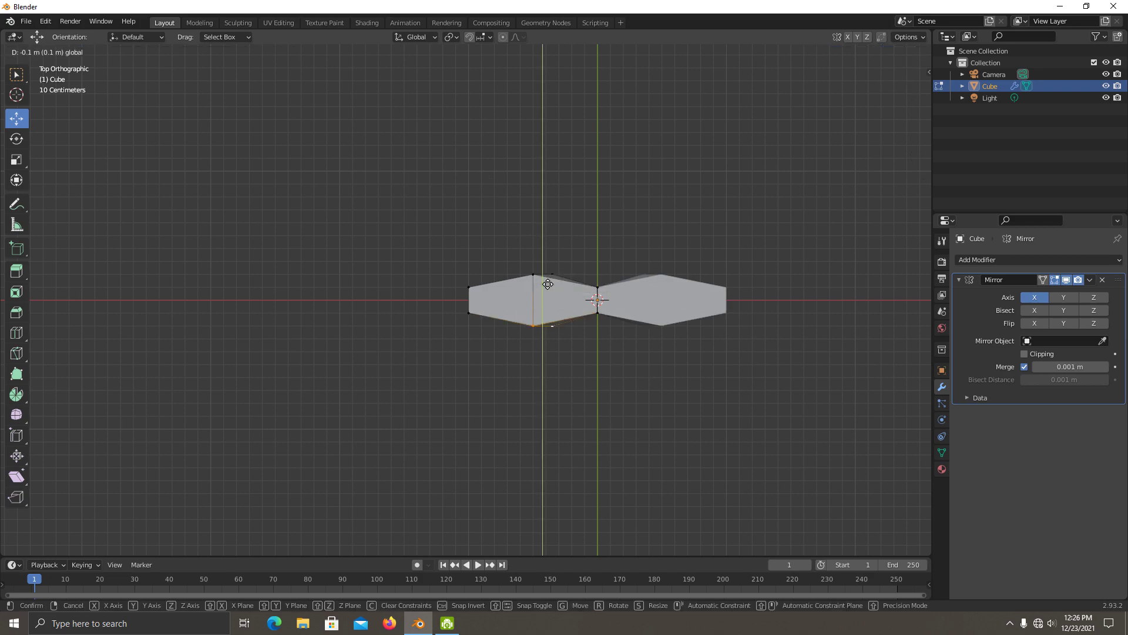
# - In wireframe, select a centre-seam vertex and pull it up along Y
pyautogui.scroll(3, 470, 299)
pyautogui.hotkey('shift', 'z')
pyautogui.keyDown('shift'); pyautogui.moveTo(682, 265); pyautogui.dragTo(604, 265, button='middle'); pyautogui.keyUp('shift')
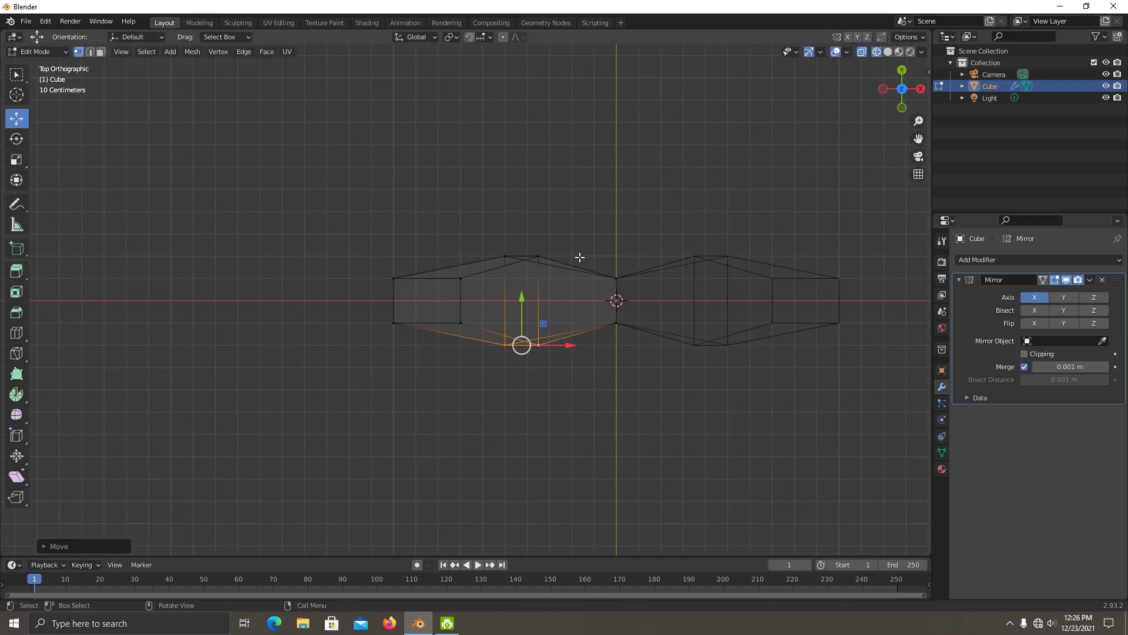
pyautogui.click(614, 277)
pyautogui.scroll(4, 766, 231)
pyautogui.moveTo(780, 208); pyautogui.dragTo(780, 167)
# - Move the bottom seam vertex along Y to form the hexagonal section, then return to Object Mode
pyautogui.click(778, 348)
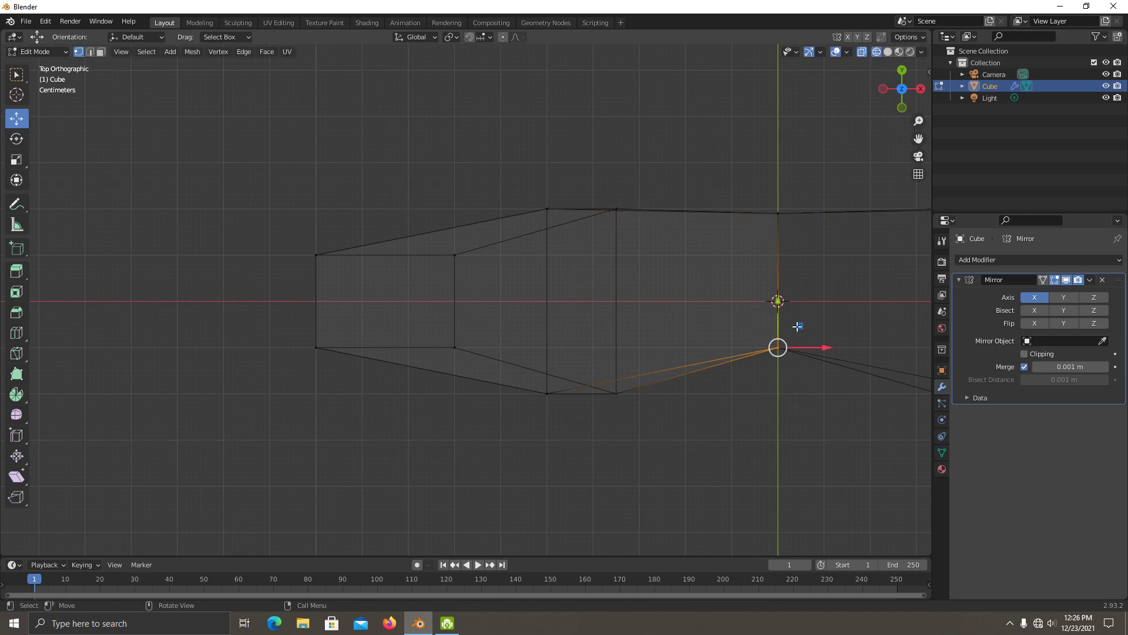
pyautogui.press('g')
pyautogui.press('y')
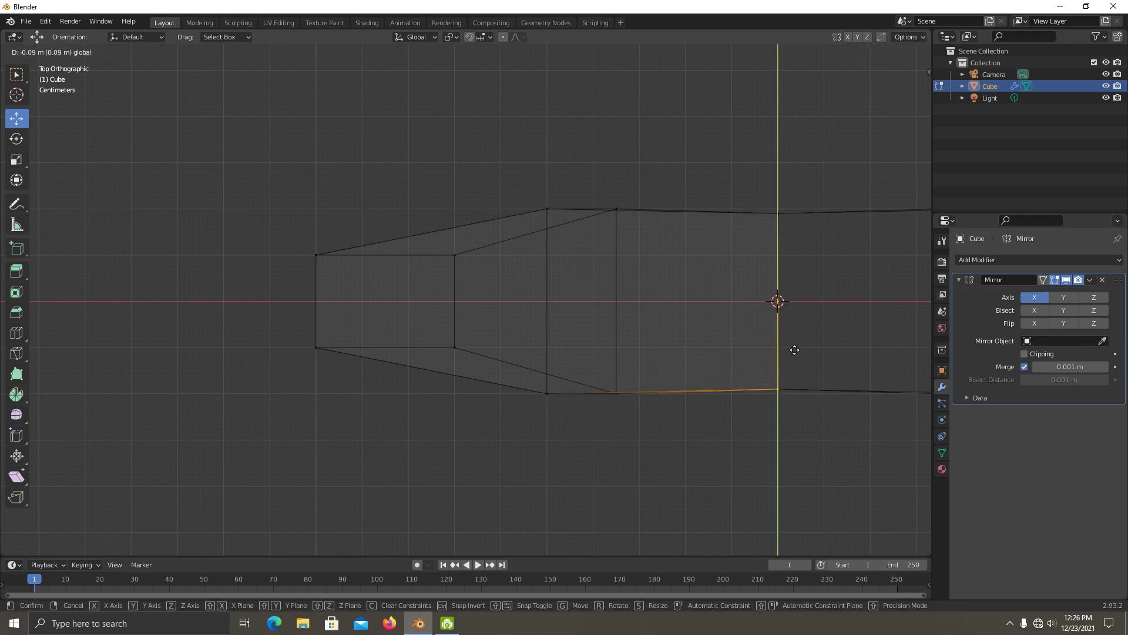
pyautogui.click(794, 347)
pyautogui.scroll(-4, 796, 346)
pyautogui.moveTo(796, 343)
pyautogui.mouseDown(button='middle')
pyautogui.moveTo(676, 269)
pyautogui.moveTo(856, 54)
pyautogui.mouseUp(button='middle')
pyautogui.press('Tab')
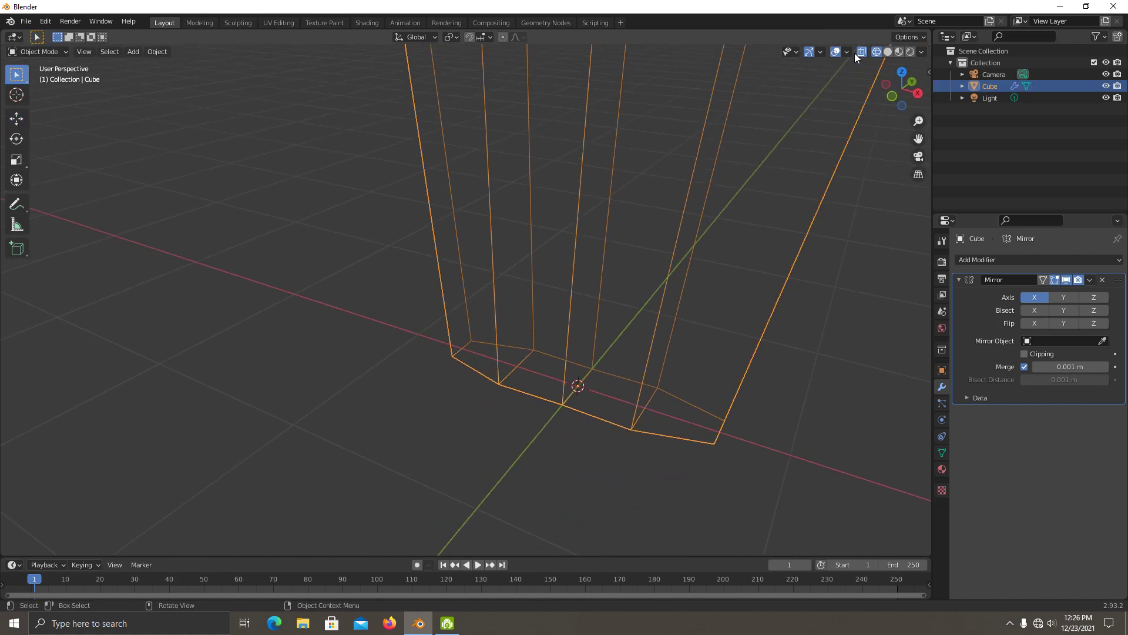
# - Inspect the hexagonal mirrored mesh in solid shading, orbiting and then viewing from the top
pyautogui.click(888, 51)
pyautogui.scroll(-4, 804, 142)
pyautogui.moveTo(804, 142)
pyautogui.mouseDown(button='middle')
pyautogui.moveTo(696, 224)
pyautogui.moveTo(546, 268)
pyautogui.moveTo(466, 254)
pyautogui.moveTo(582, 252)
pyautogui.mouseUp(button='middle')
pyautogui.press('KP_7')
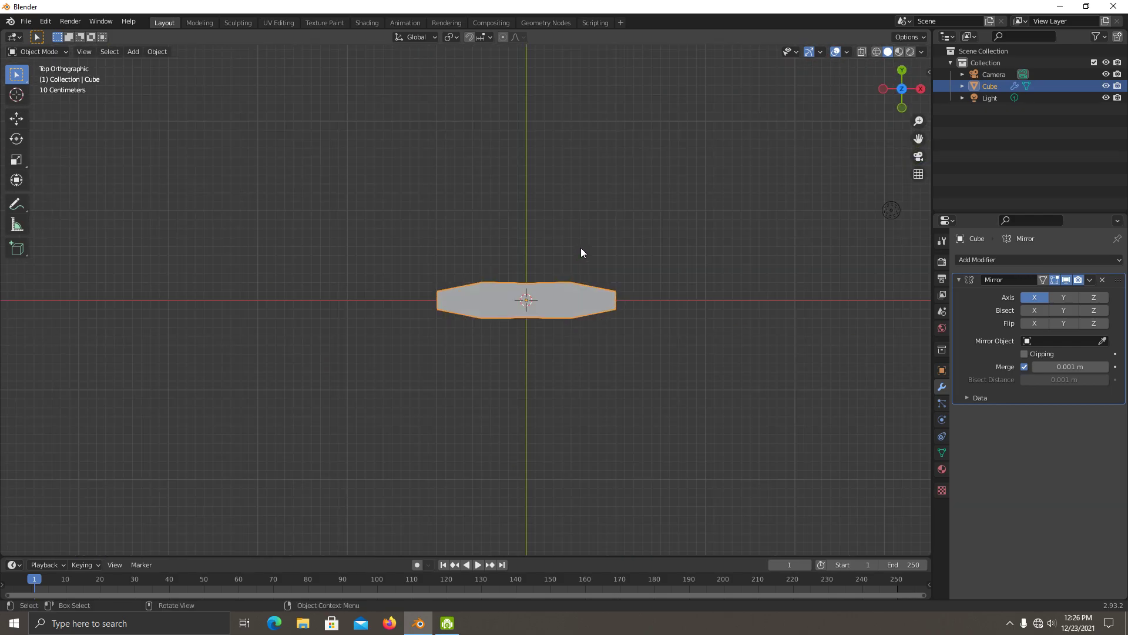
# - Check the mesh edges in wireframe Edit Mode, then delete the object in Object Mode
pyautogui.click(873, 52)
pyautogui.press('Tab')
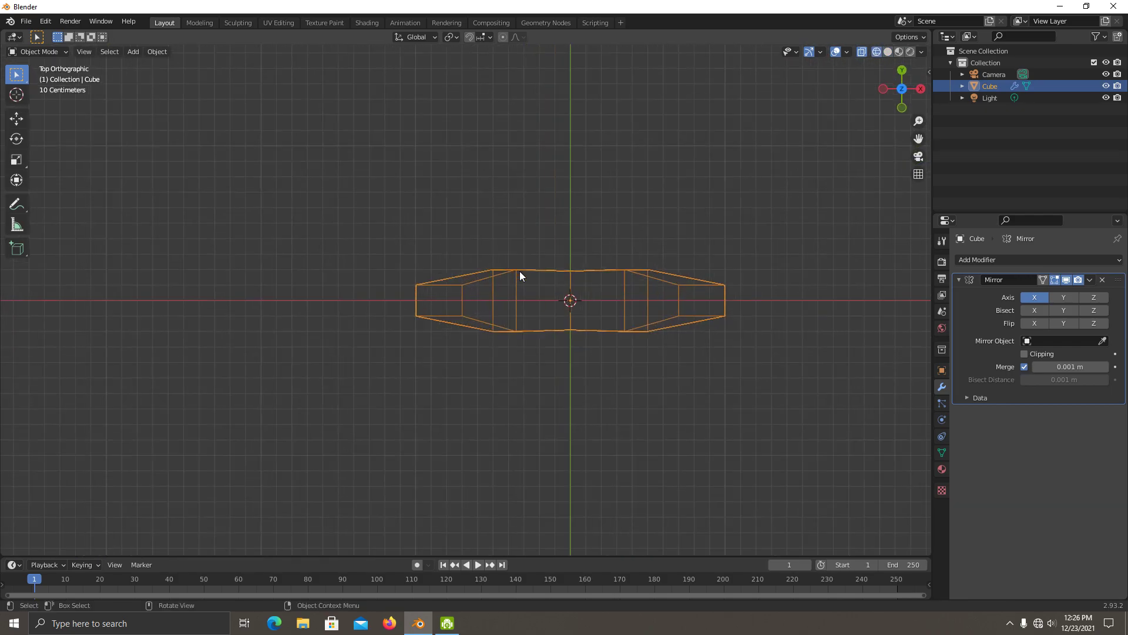
pyautogui.click(520, 271)
pyautogui.scroll(1, 529, 258)
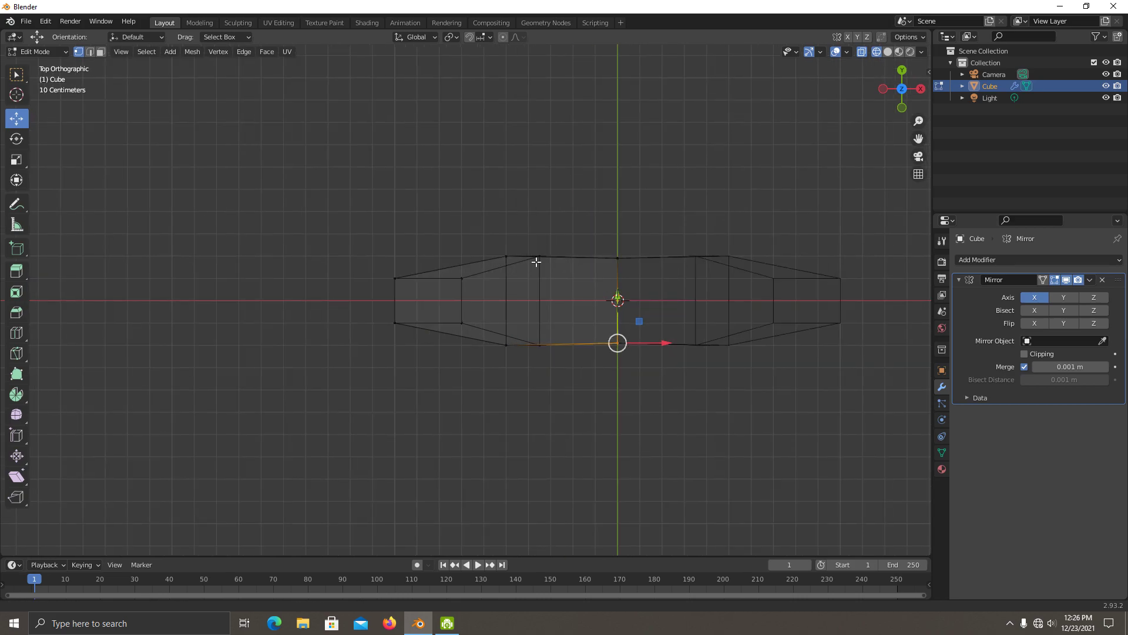
pyautogui.scroll(1, 540, 247)
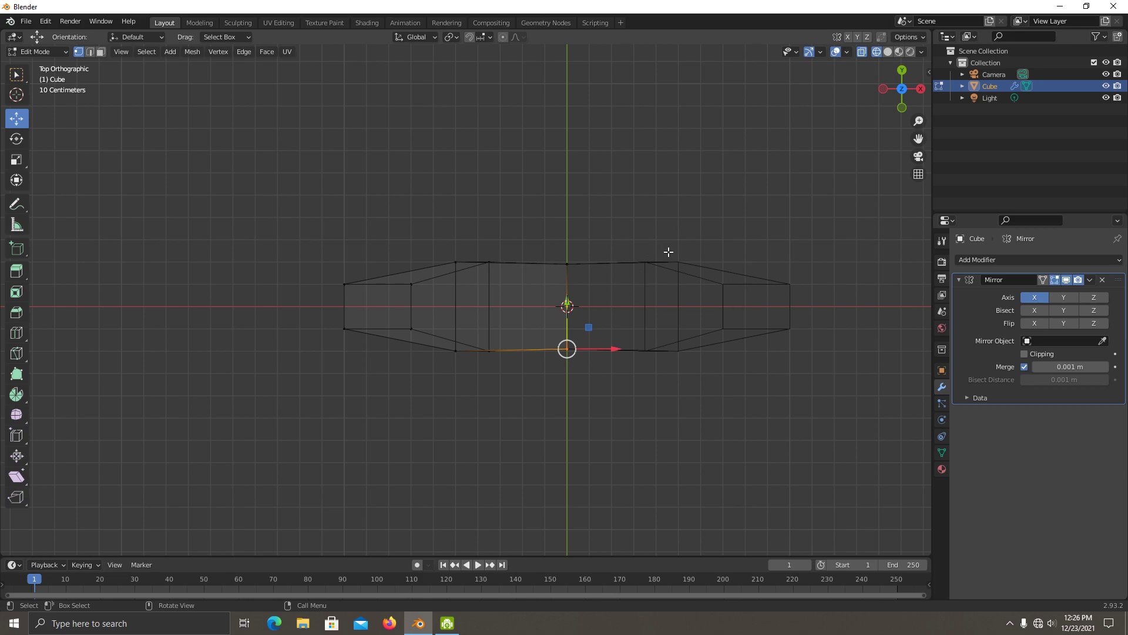
pyautogui.press('Tab')
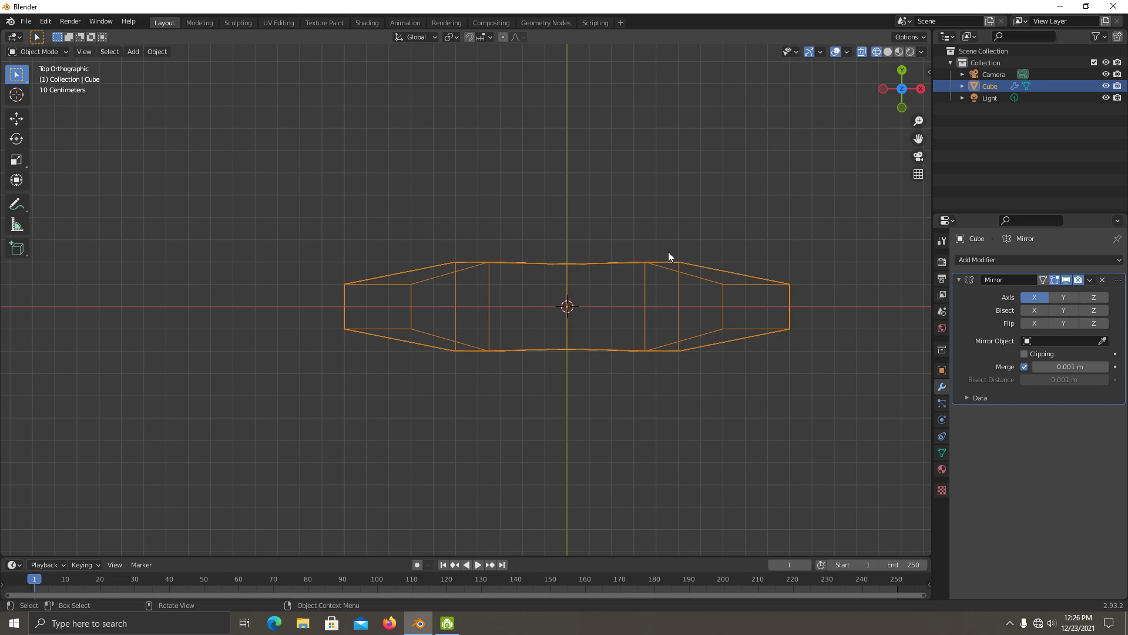
pyautogui.press('Delete')
# - Add a new cube, view it from the front, and enter Edit Mode
pyautogui.hotkey('shift', 'a')
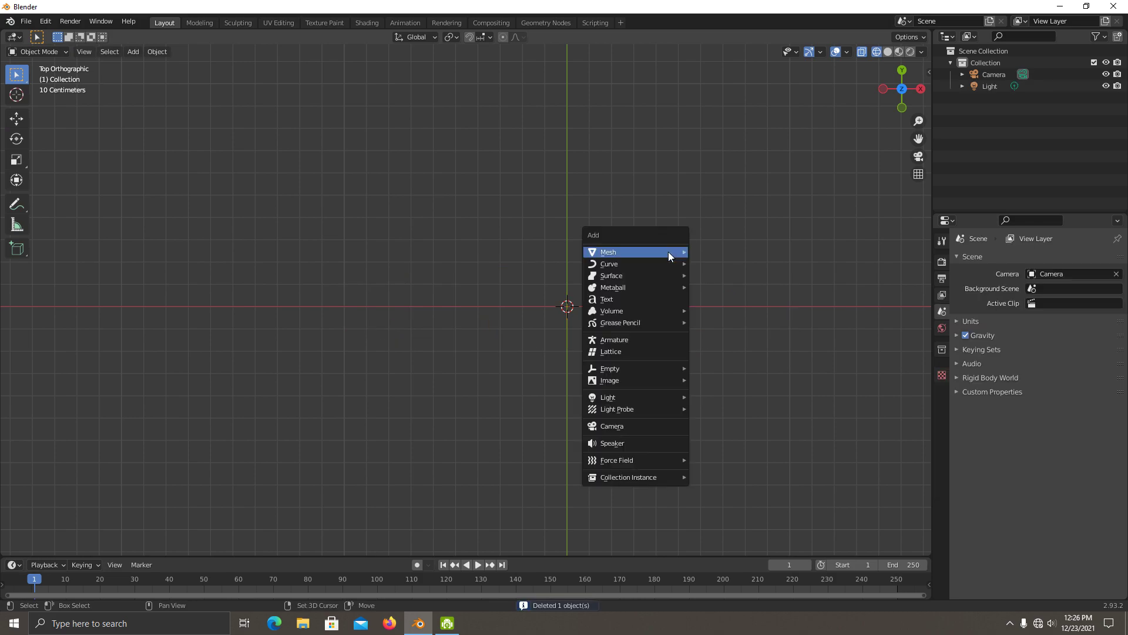
pyautogui.click(747, 264)
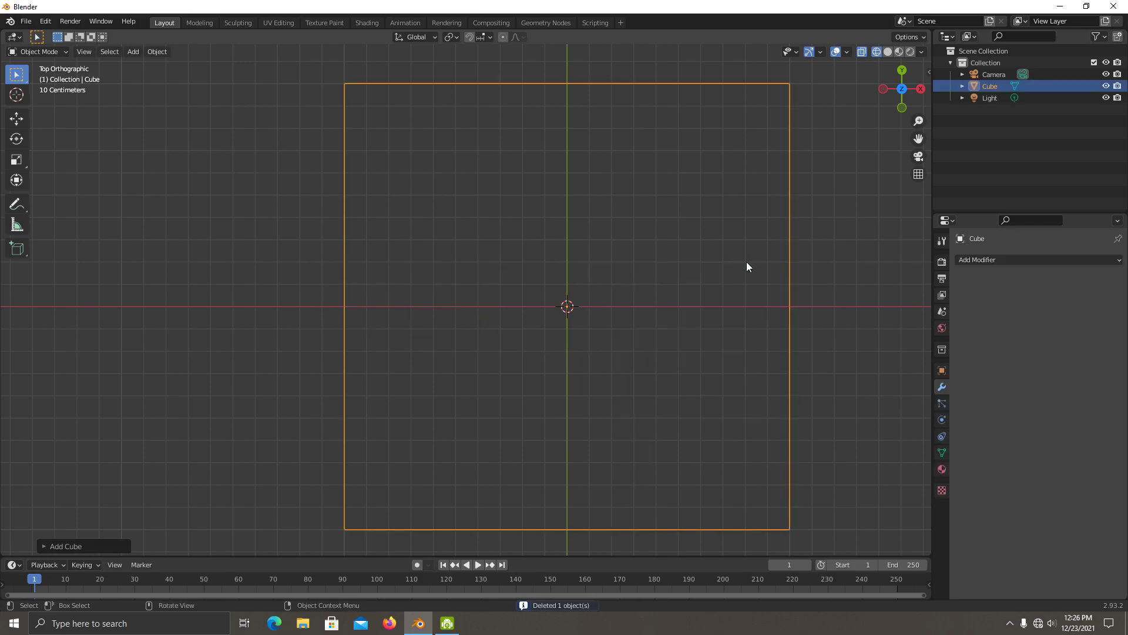
pyautogui.press('KP_1')
pyautogui.scroll(-7, 747, 270)
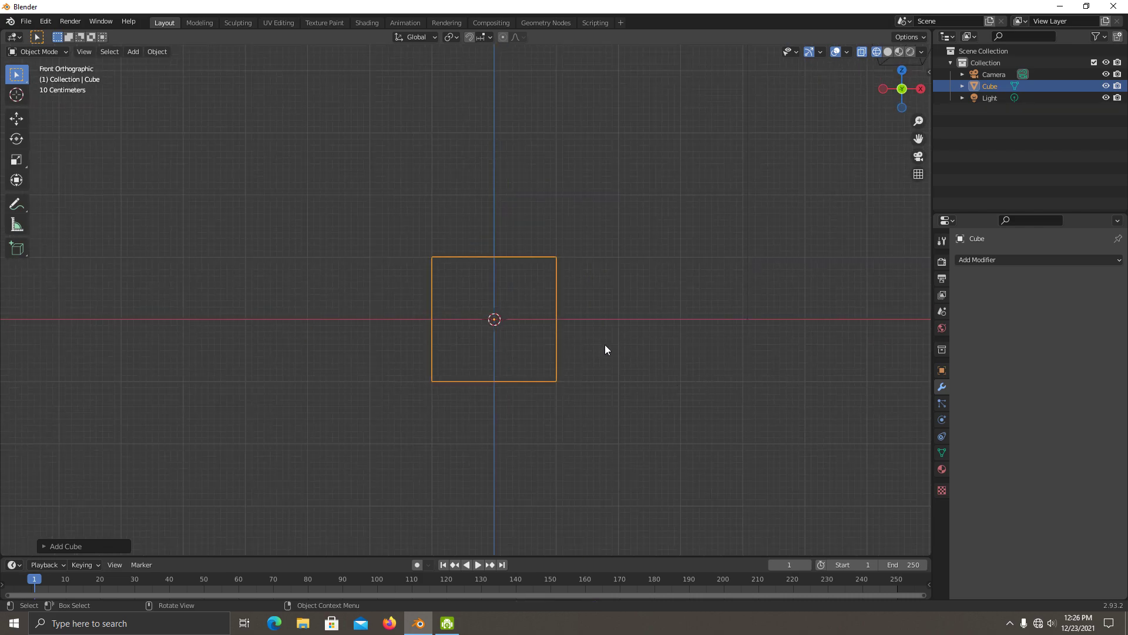
pyautogui.press('Tab')
# - Move the cube's bottom and right edges inward, leaving a smaller block off-centre
pyautogui.moveTo(511, 340); pyautogui.dragTo(637, 435)
pyautogui.scroll(3, 581, 372)
pyautogui.moveTo(337, 387); pyautogui.dragTo(666, 520)
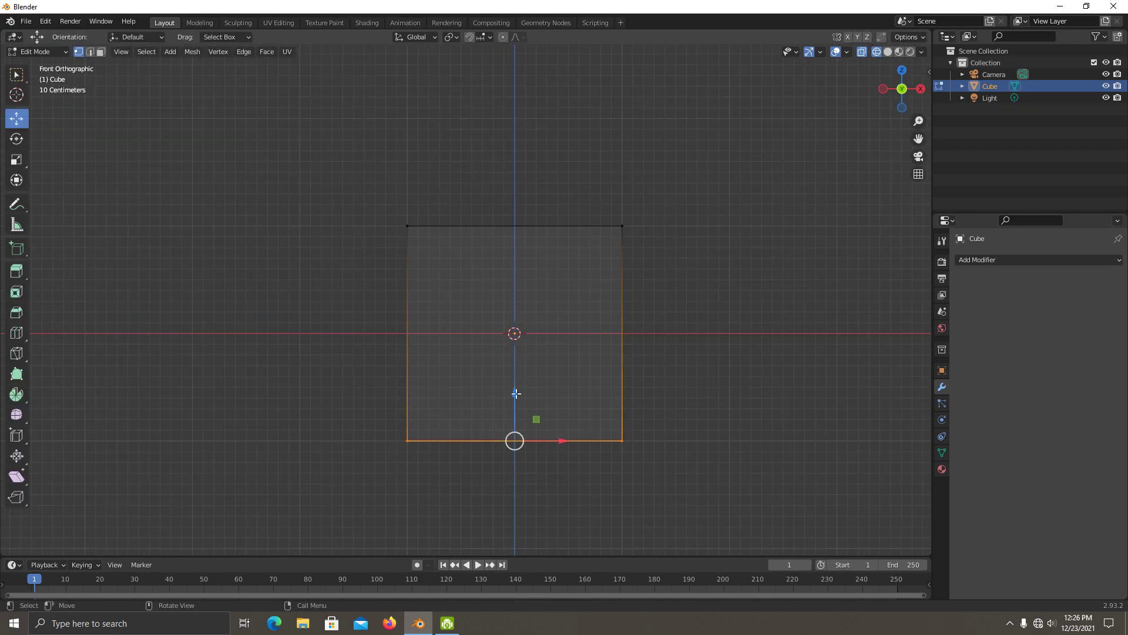
pyautogui.press('g')
pyautogui.press('z')
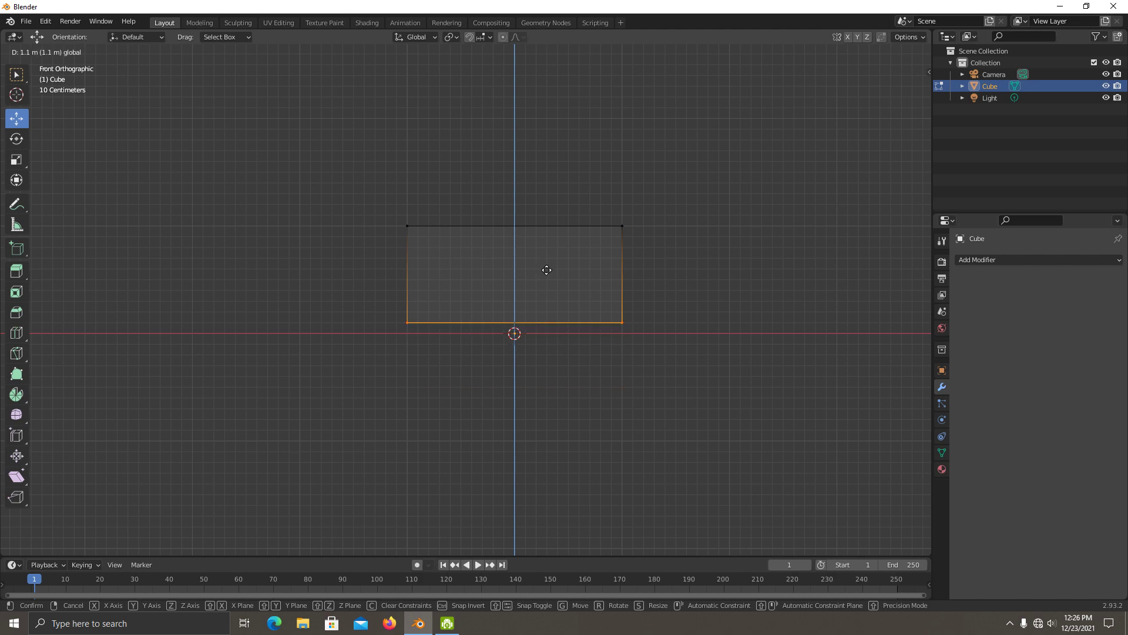
pyautogui.rightClick(547, 270)
pyautogui.moveTo(714, 379); pyautogui.dragTo(576, 191)
pyautogui.click(549, 297)
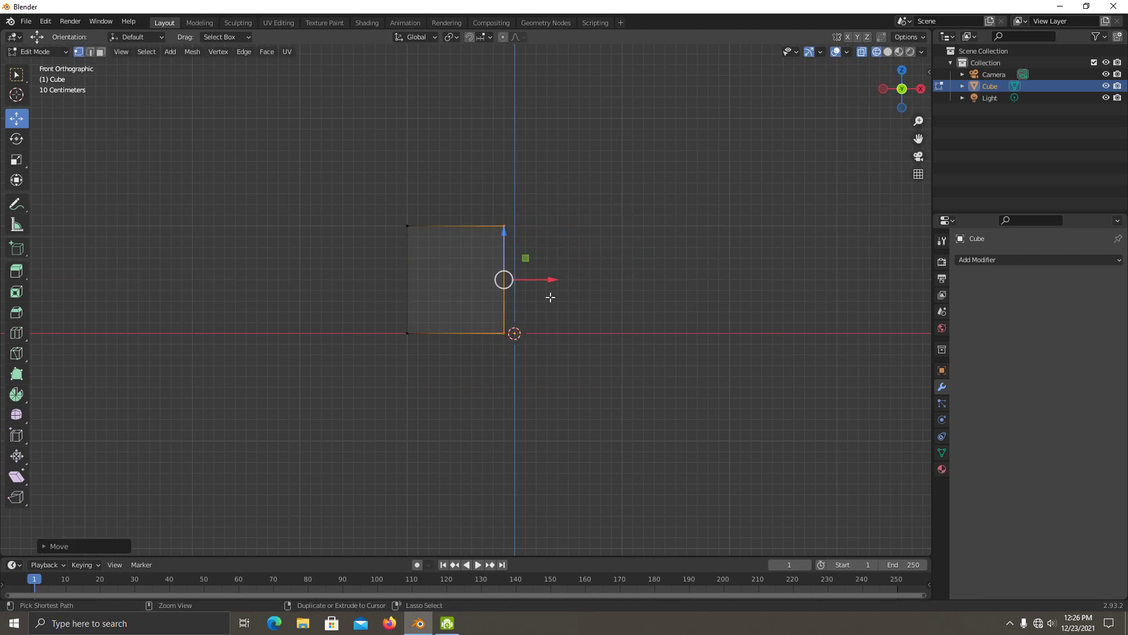
pyautogui.keyDown('alt'); pyautogui.click(454, 333); pyautogui.keyUp('alt')
pyautogui.moveTo(462, 281); pyautogui.dragTo(468, 272)
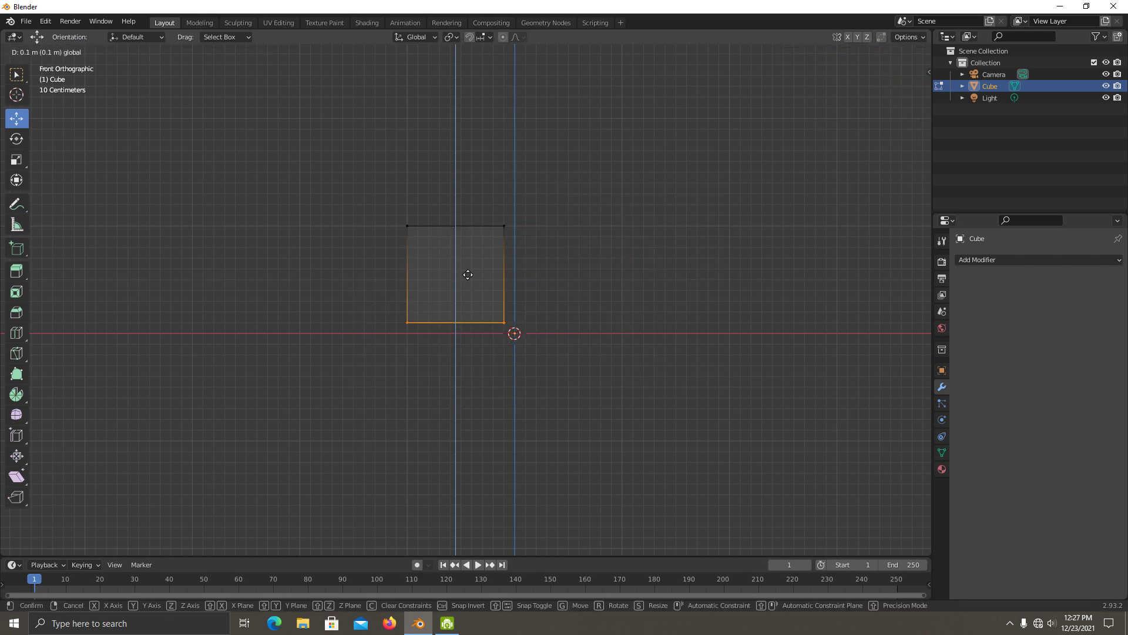
pyautogui.click(969, 259)
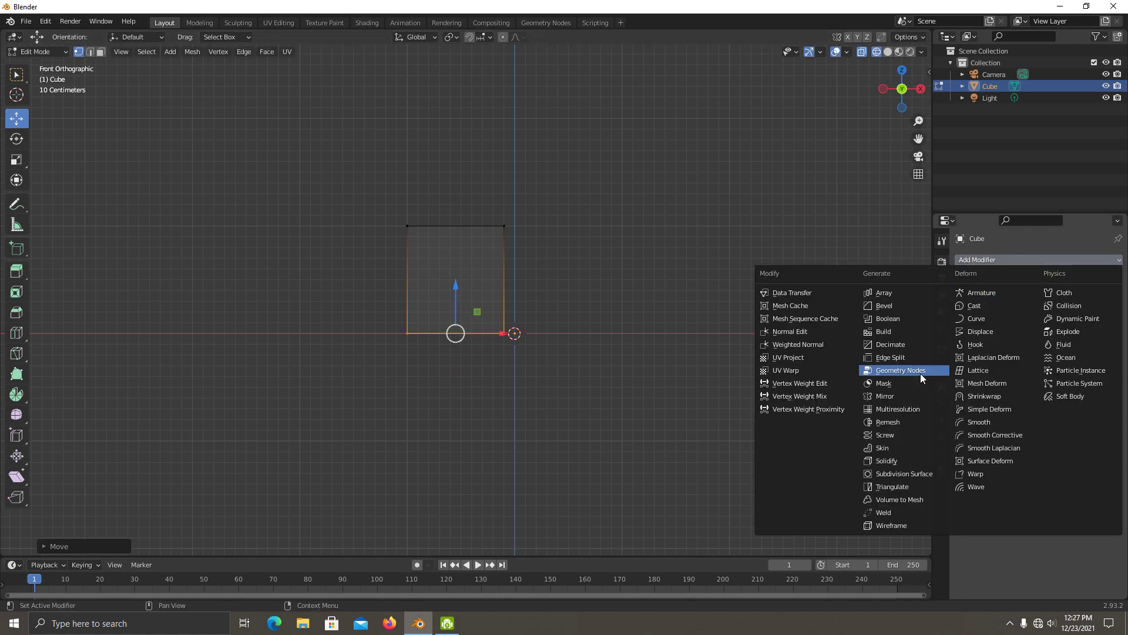
# - Remove an accidental Solidify, add a Mirror modifier on X and Z, then orbit
pyautogui.click(919, 464)
pyautogui.click(1102, 281)
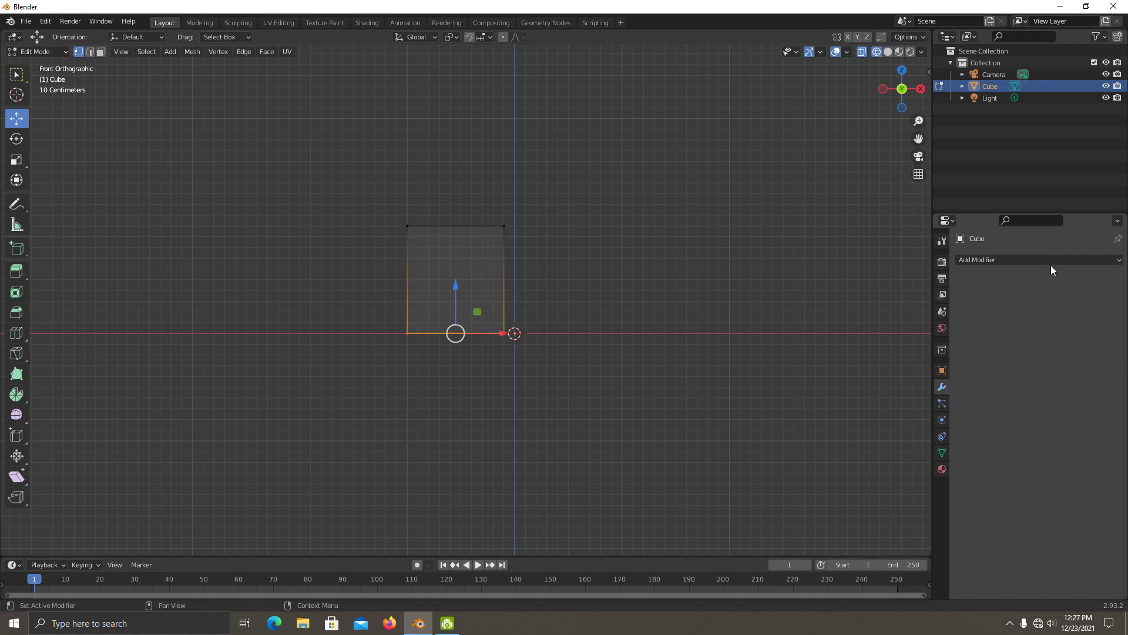
pyautogui.click(1051, 261)
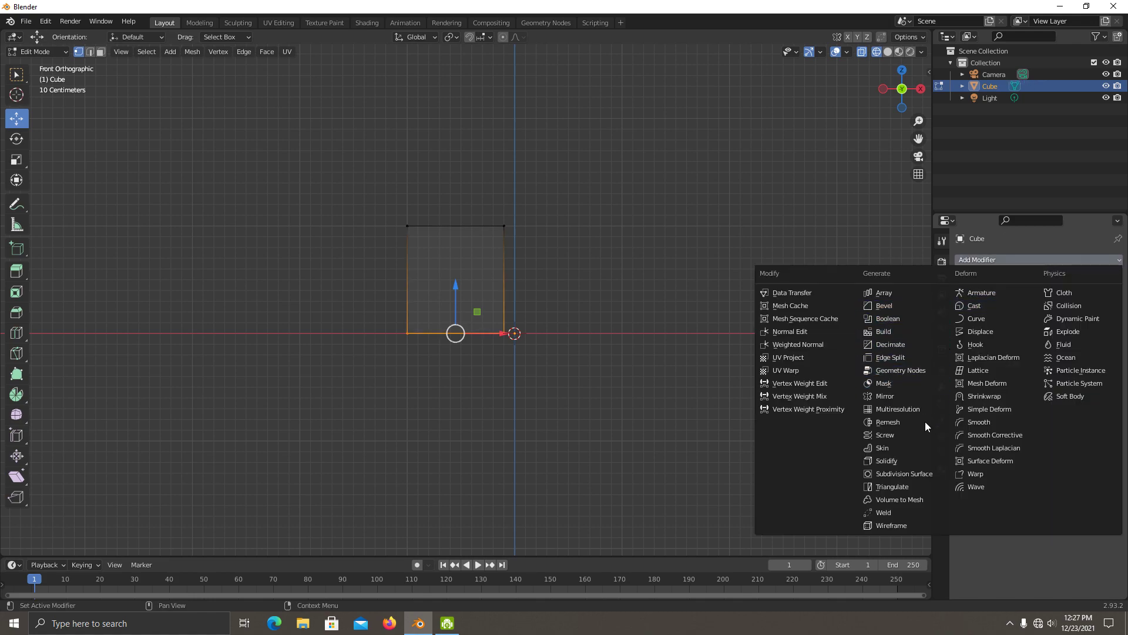
pyautogui.click(935, 395)
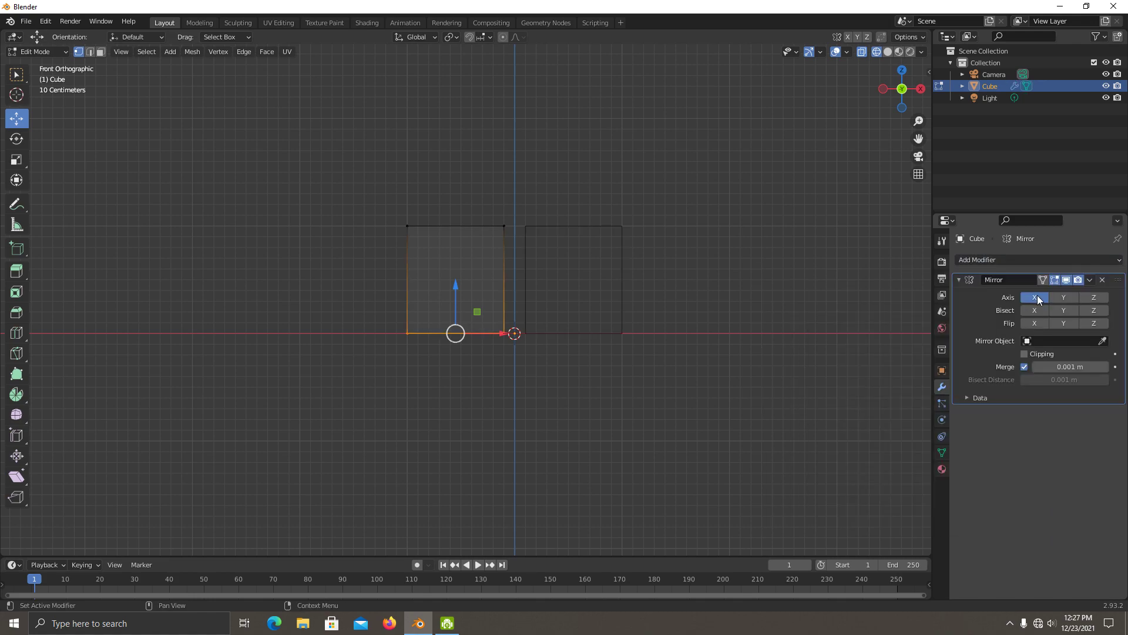
pyautogui.click(1094, 298)
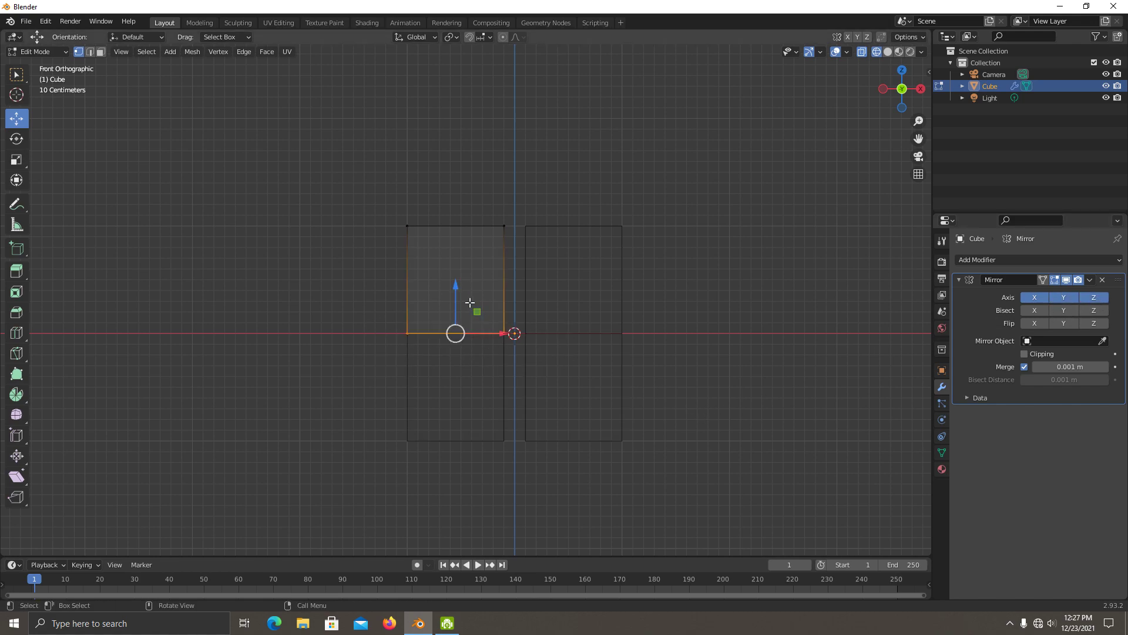
pyautogui.moveTo(458, 284); pyautogui.dragTo(461, 268)
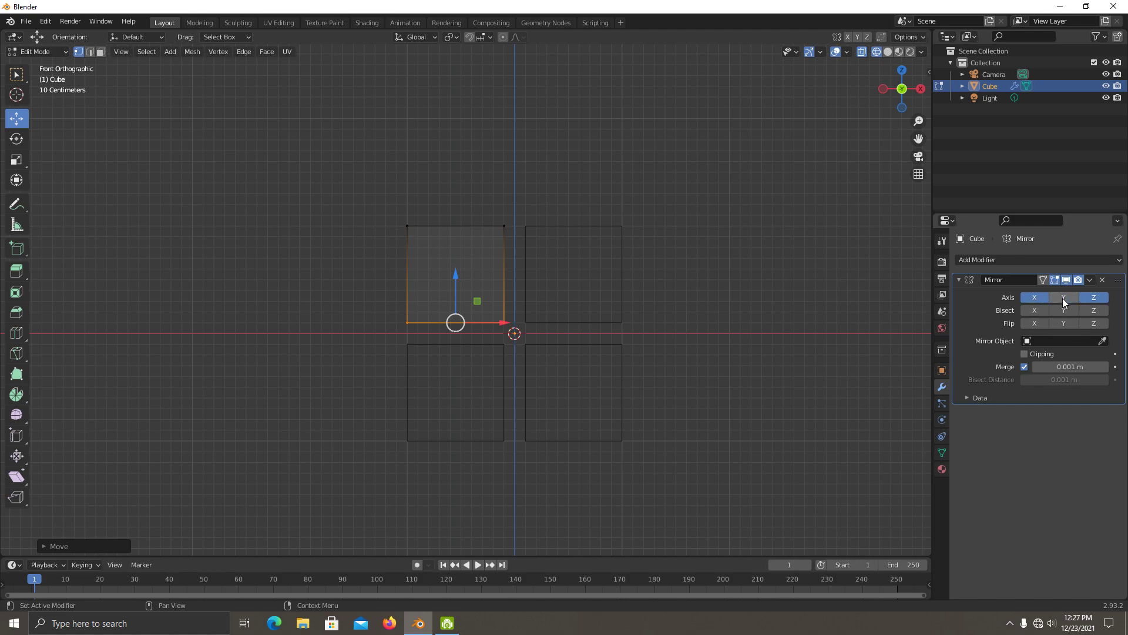
pyautogui.moveTo(815, 318)
pyautogui.mouseDown(button='middle')
pyautogui.moveTo(723, 355)
pyautogui.moveTo(731, 368)
pyautogui.mouseUp(button='middle')
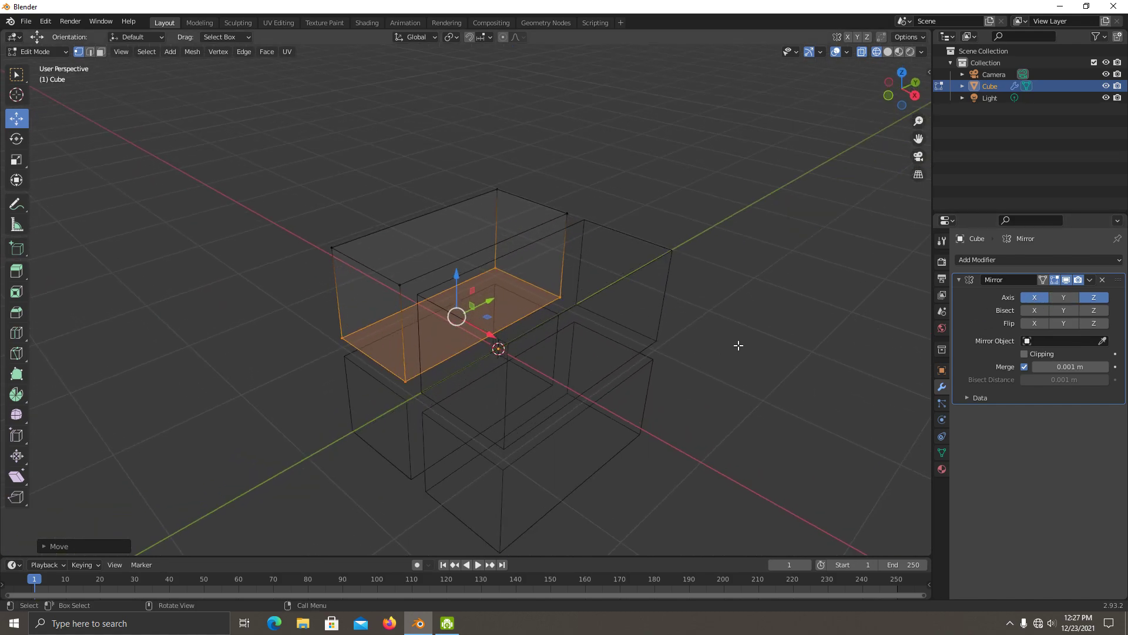
# - In top view, pull the top edge in to square the block and enable Mirror Y
pyautogui.press('KP_7')
pyautogui.moveTo(328, 90); pyautogui.dragTo(629, 234)
pyautogui.moveTo(456, 170); pyautogui.dragTo(596, 282)
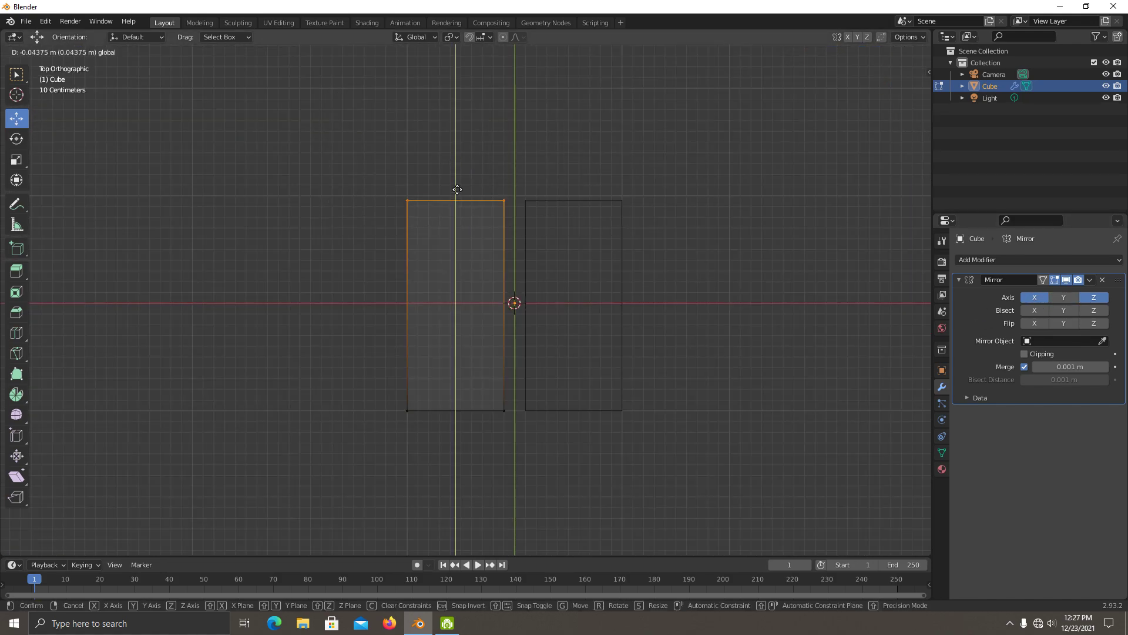
pyautogui.click(1064, 297)
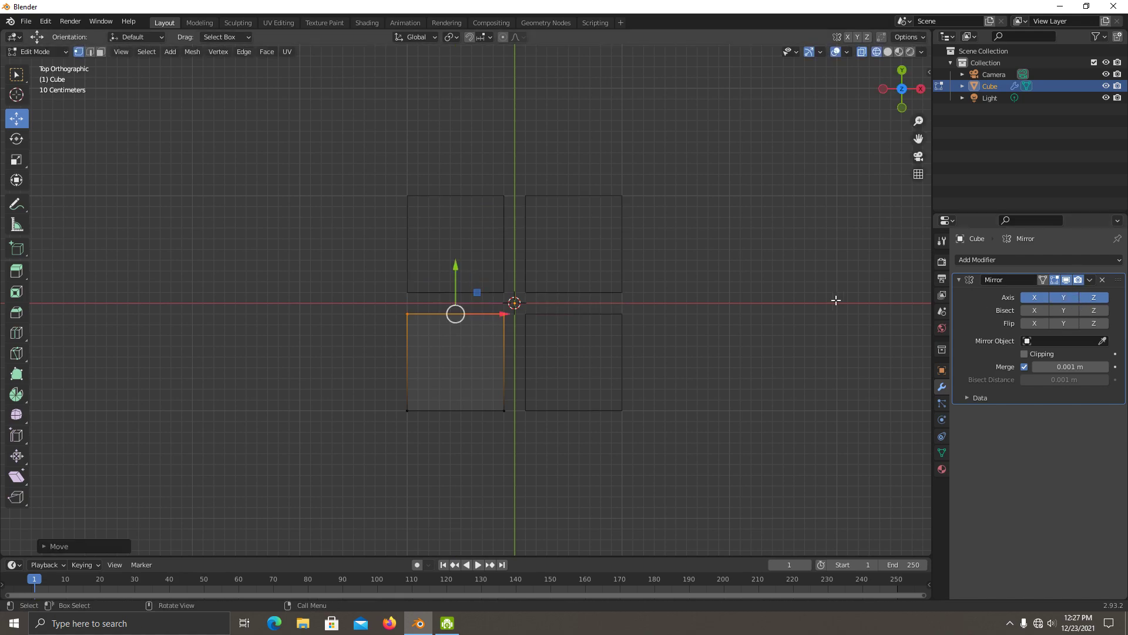
# - Switch to Solid shading and orbit around the eight mirrored blocks
pyautogui.moveTo(833, 299); pyautogui.dragTo(609, 231, button='middle')
pyautogui.click(888, 53)
pyautogui.moveTo(888, 60)
pyautogui.mouseDown(button='middle')
pyautogui.moveTo(544, 176)
pyautogui.moveTo(788, 146)
pyautogui.moveTo(768, 143)
pyautogui.moveTo(677, 176)
pyautogui.moveTo(832, 187)
pyautogui.moveTo(723, 235)
pyautogui.moveTo(607, 219)
pyautogui.moveTo(778, 179)
pyautogui.moveTo(739, 192)
pyautogui.mouseUp(button='middle')
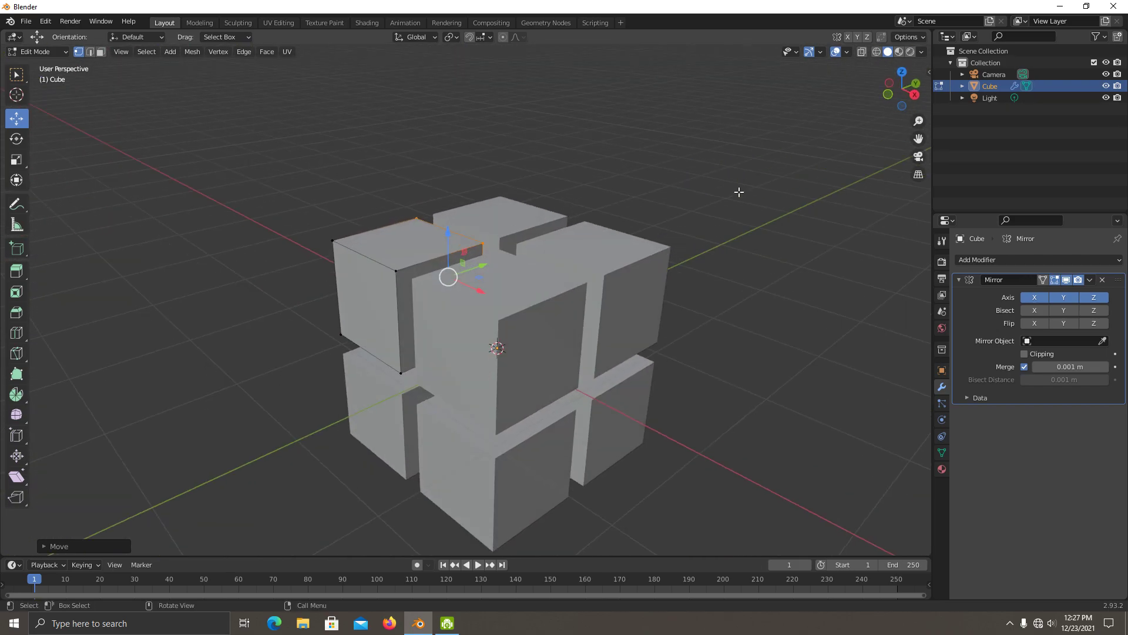
pyautogui.moveTo(742, 281)
pyautogui.mouseDown(button='middle')
pyautogui.moveTo(607, 292)
pyautogui.moveTo(793, 292)
pyautogui.moveTo(849, 258)
pyautogui.moveTo(646, 288)
pyautogui.moveTo(664, 314)
pyautogui.mouseUp(button='middle')
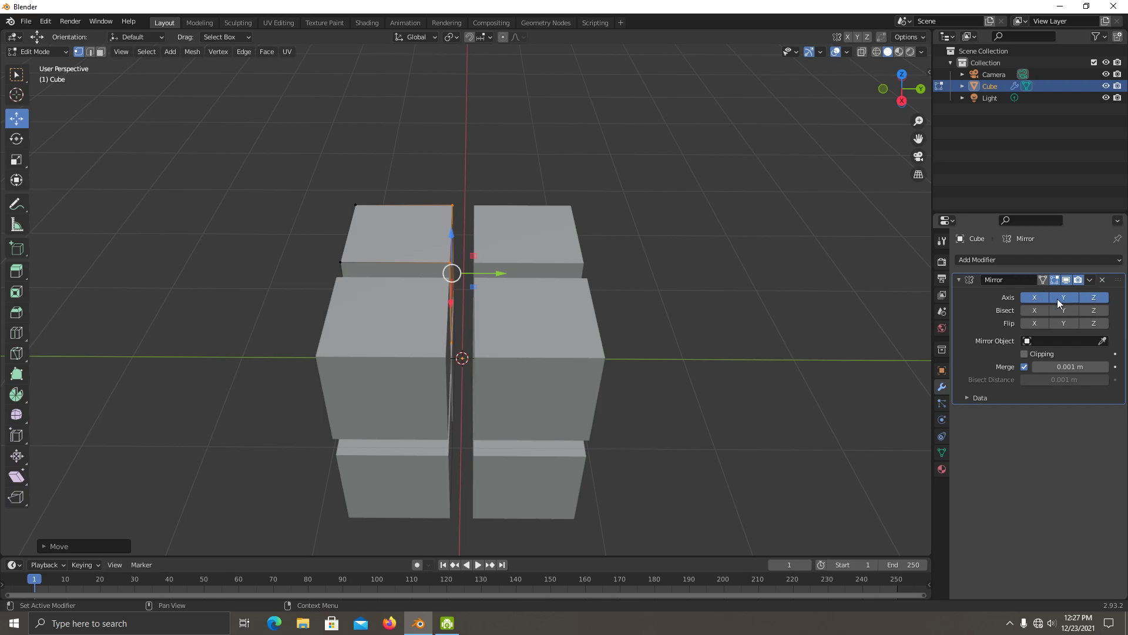
pyautogui.moveTo(676, 282)
pyautogui.mouseDown(button='middle')
pyautogui.moveTo(572, 227)
pyautogui.moveTo(721, 235)
pyautogui.moveTo(708, 287)
pyautogui.moveTo(805, 307)
pyautogui.moveTo(732, 359)
pyautogui.mouseUp(button='middle')
pyautogui.moveTo(514, 286)
pyautogui.mouseDown(button='middle')
pyautogui.moveTo(701, 244)
pyautogui.moveTo(725, 214)
pyautogui.moveTo(676, 206)
pyautogui.mouseUp(button='middle')
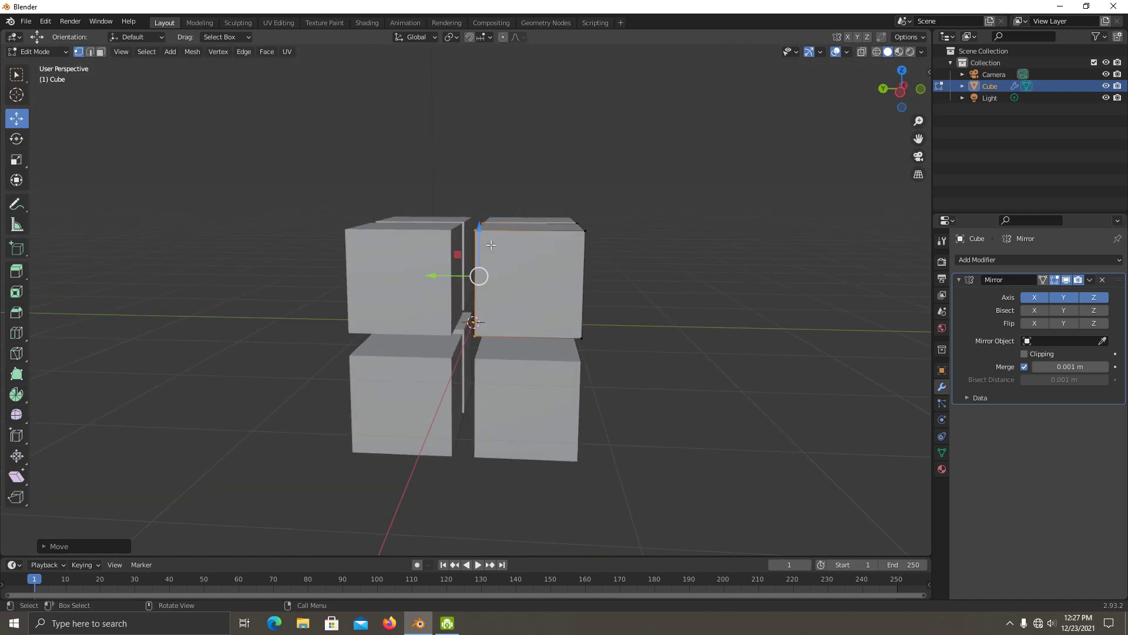
pyautogui.moveTo(547, 261); pyautogui.dragTo(574, 317, button='middle')
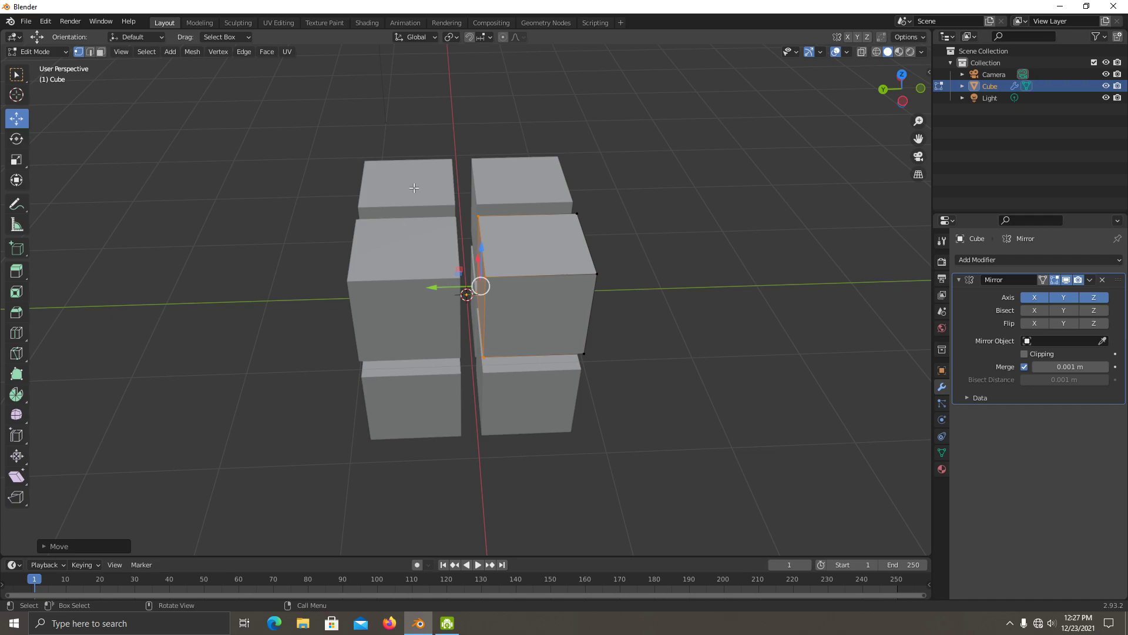
pyautogui.moveTo(543, 366)
pyautogui.mouseDown(button='middle')
pyautogui.moveTo(582, 276)
pyautogui.moveTo(440, 253)
pyautogui.moveTo(280, 327)
pyautogui.moveTo(196, 261)
pyautogui.moveTo(707, 333)
pyautogui.mouseUp(button='middle')
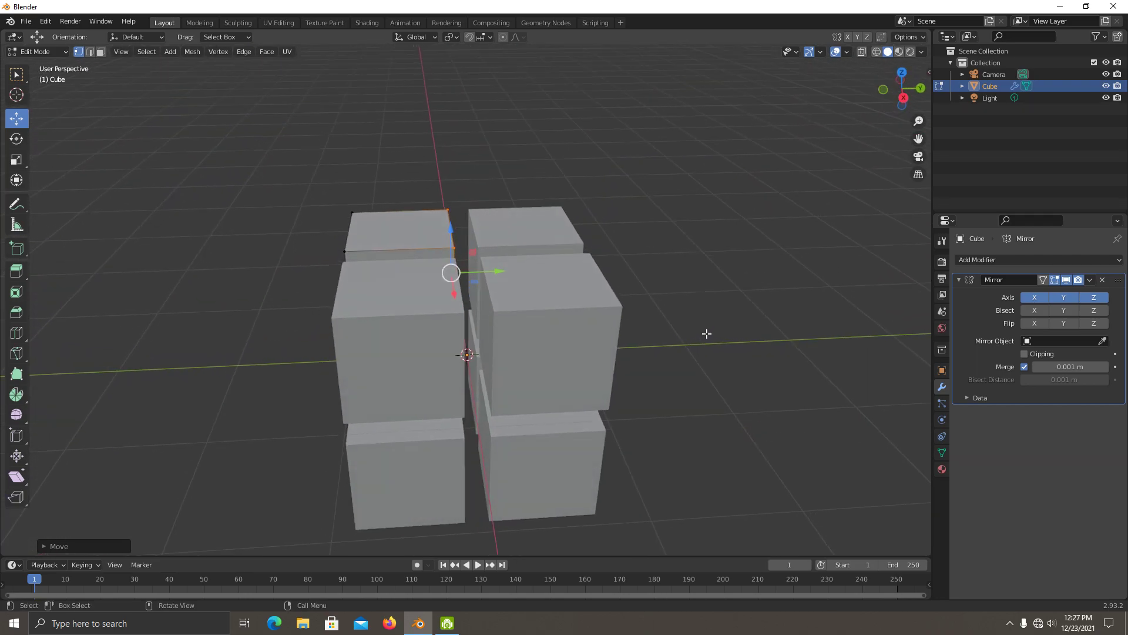